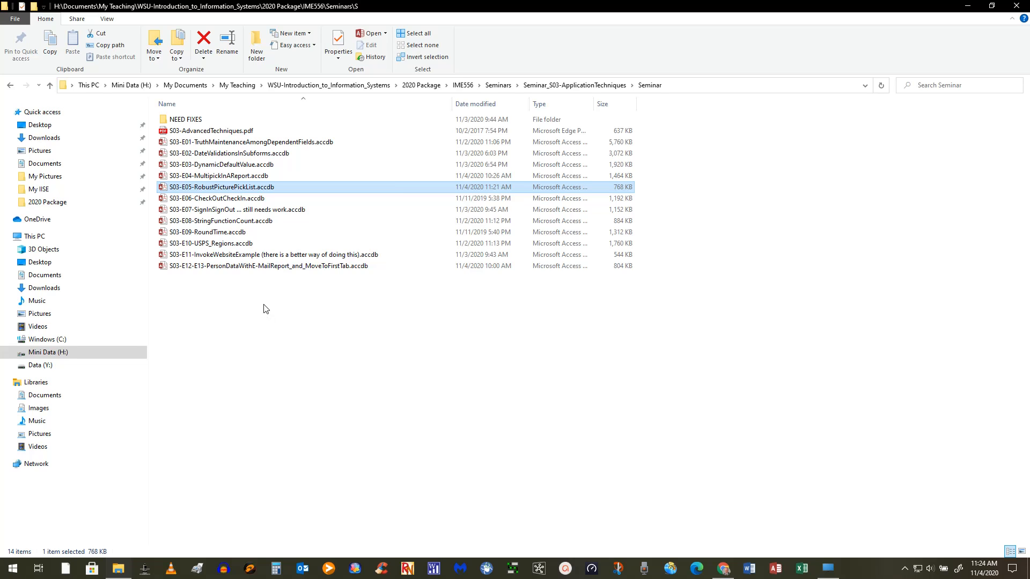
# Open the S03-E05-RobustPicturePickList.accdb database and browse the existing beer records to compare their names and colors.
pyautogui.doubleClick(258, 188)
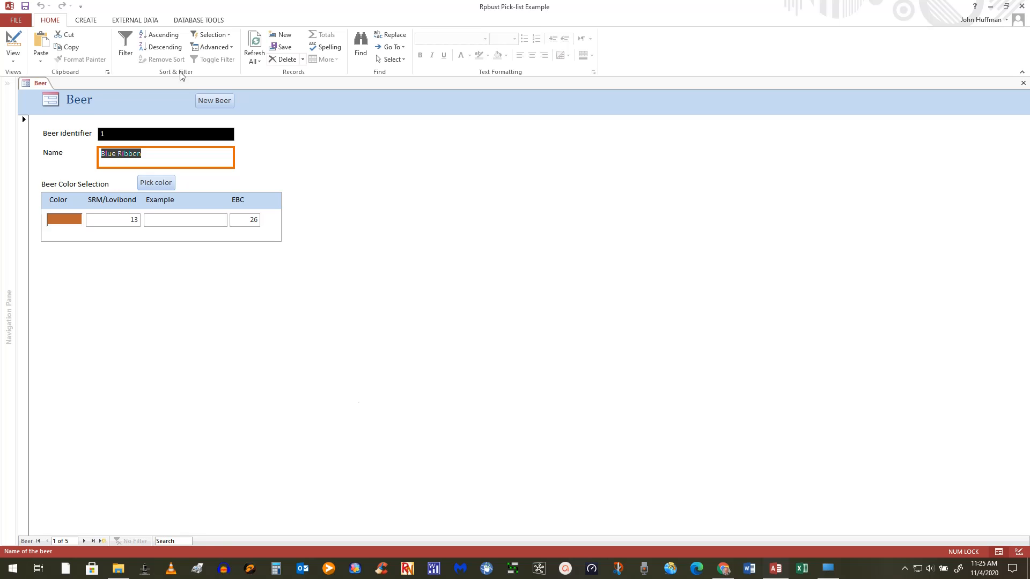
pyautogui.click(83, 541)
pyautogui.click(84, 541)
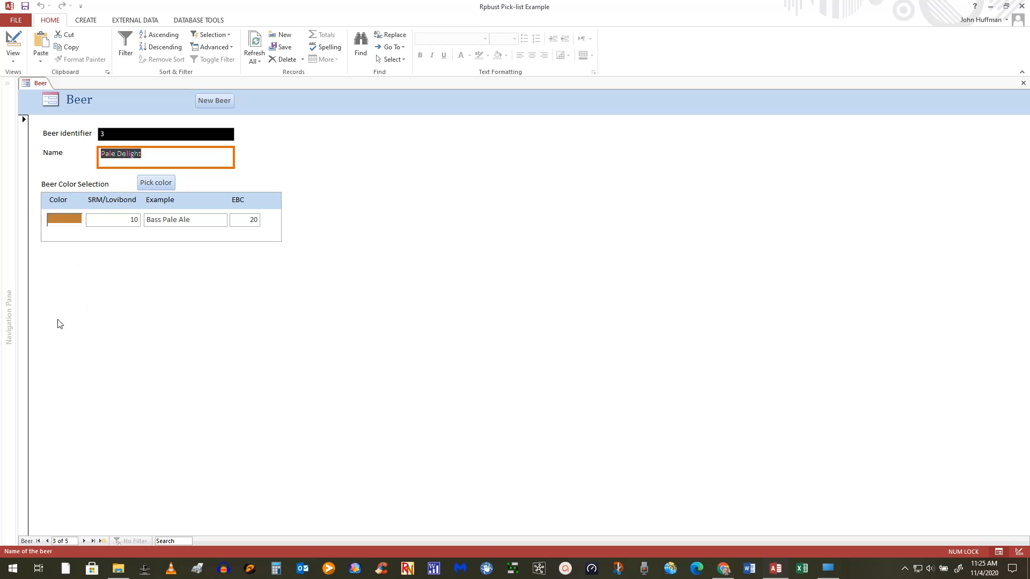
pyautogui.click(85, 541)
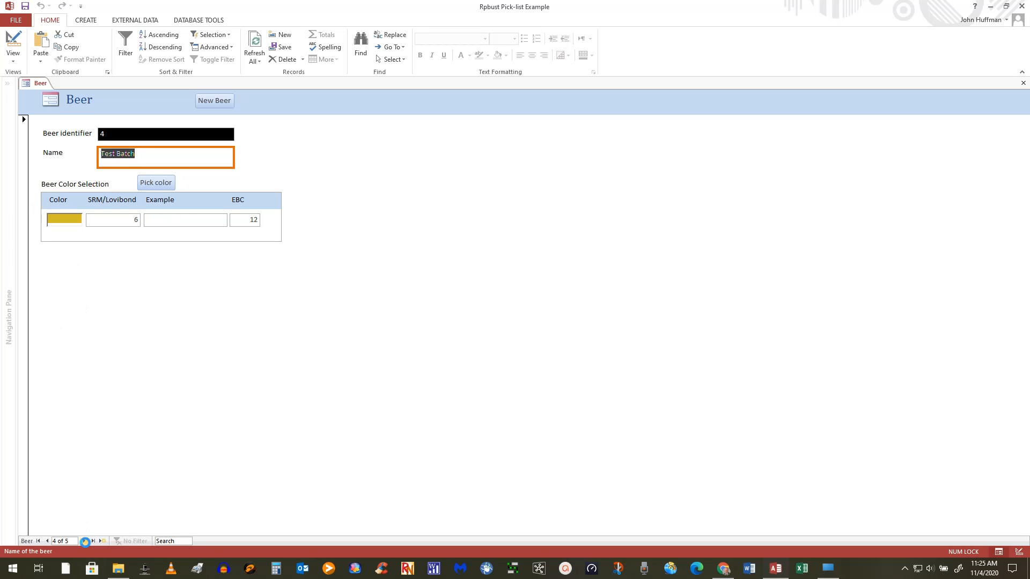
pyautogui.click(48, 541)
pyautogui.click(47, 542)
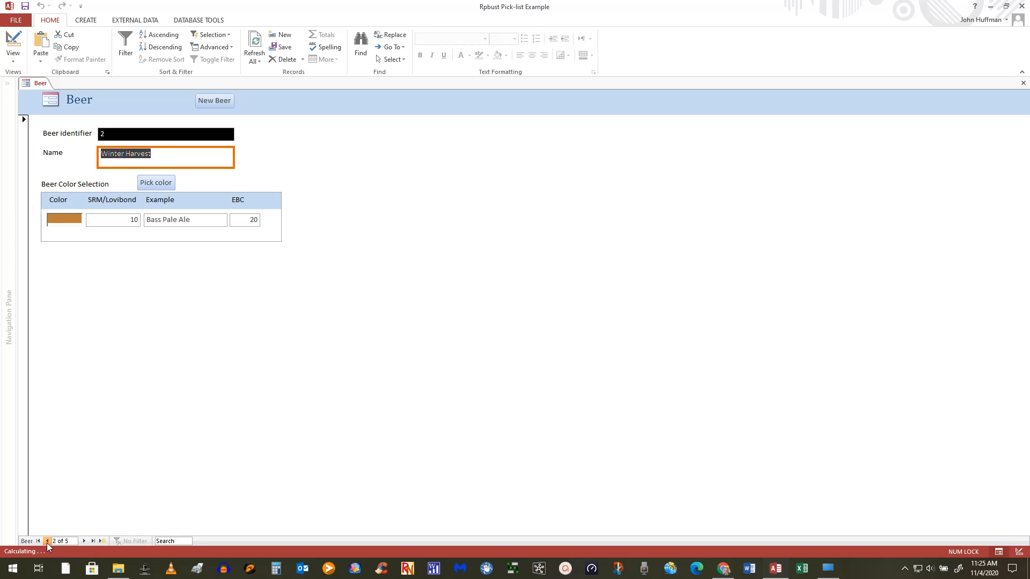
pyautogui.click(47, 541)
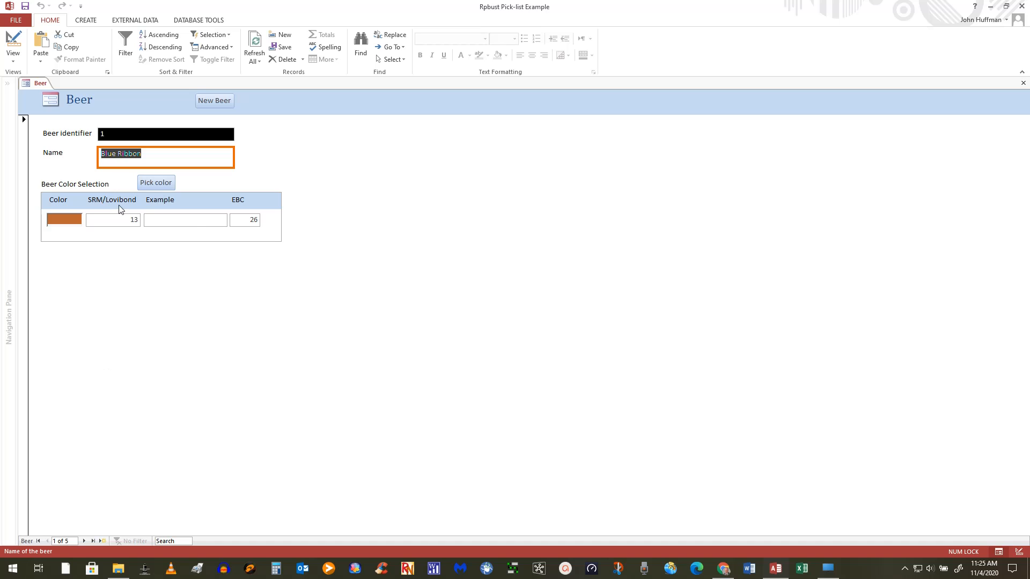
pyautogui.click(85, 541)
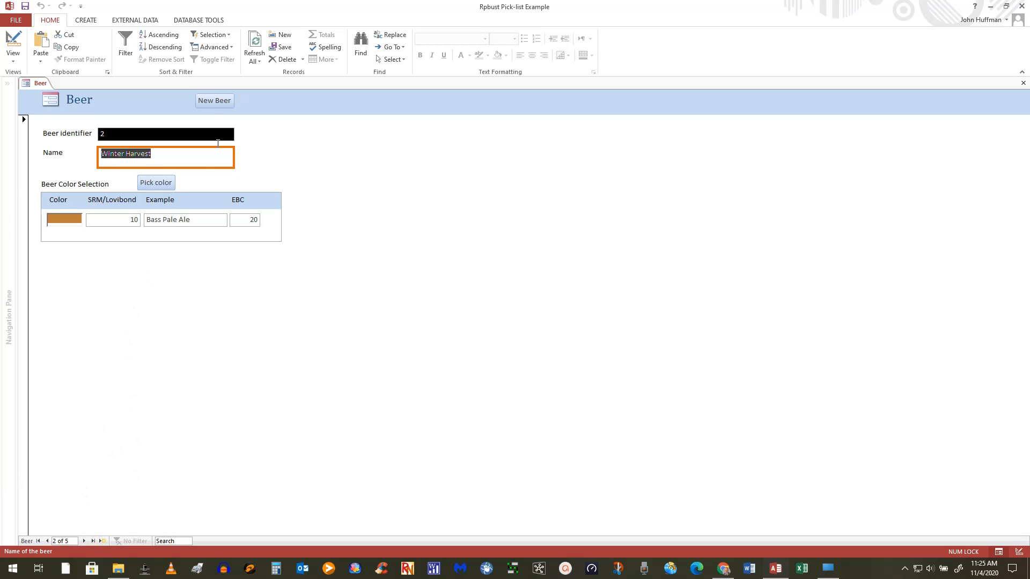
# Try to add a new beer record named Tasty Beer with the Weissbier color, discarding the unsaved entry.
pyautogui.click(207, 102)
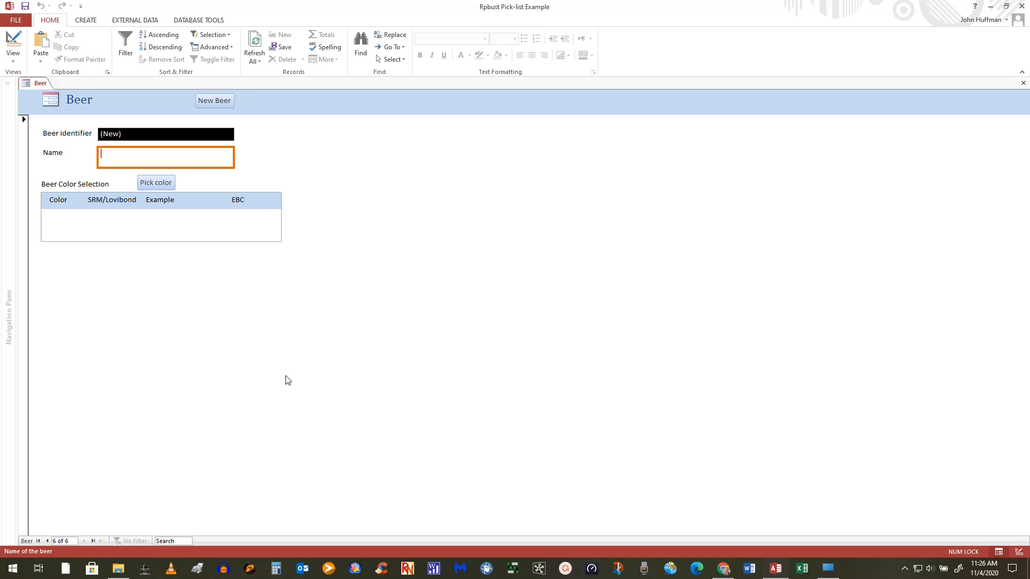
pyautogui.write('Tasty Beer')
pyautogui.click(162, 184)
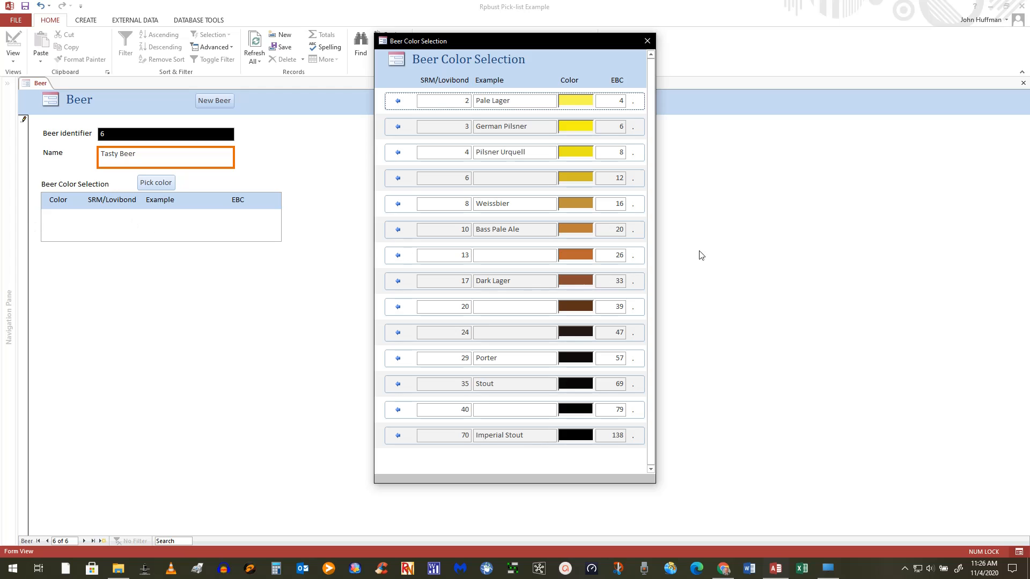
pyautogui.click(399, 204)
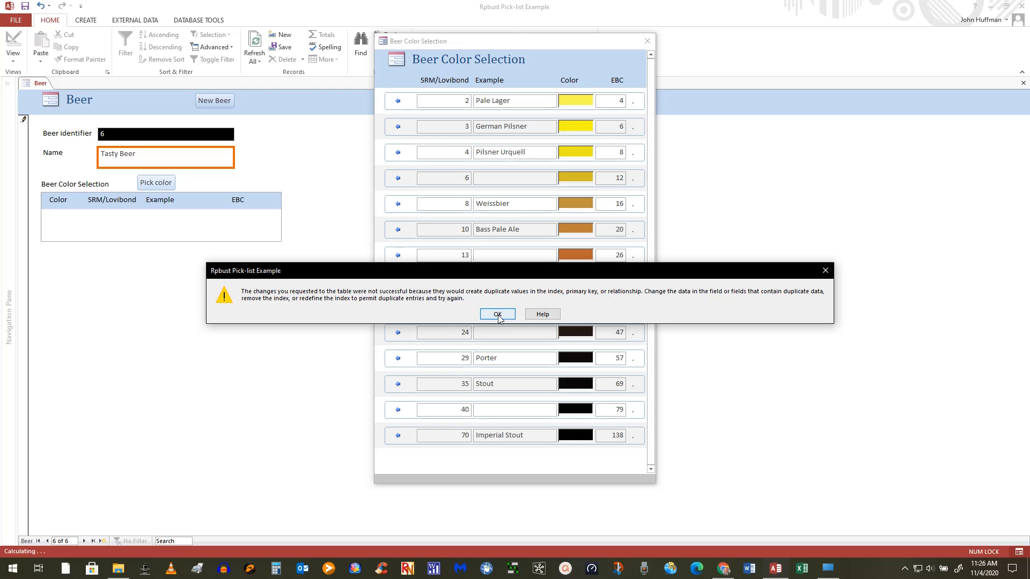
pyautogui.click(498, 315)
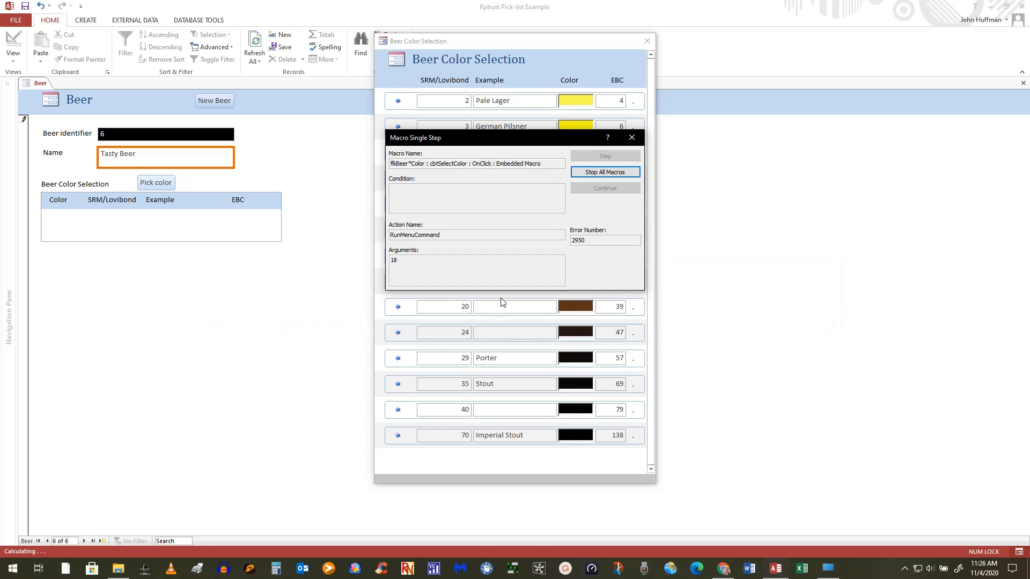
pyautogui.click(609, 176)
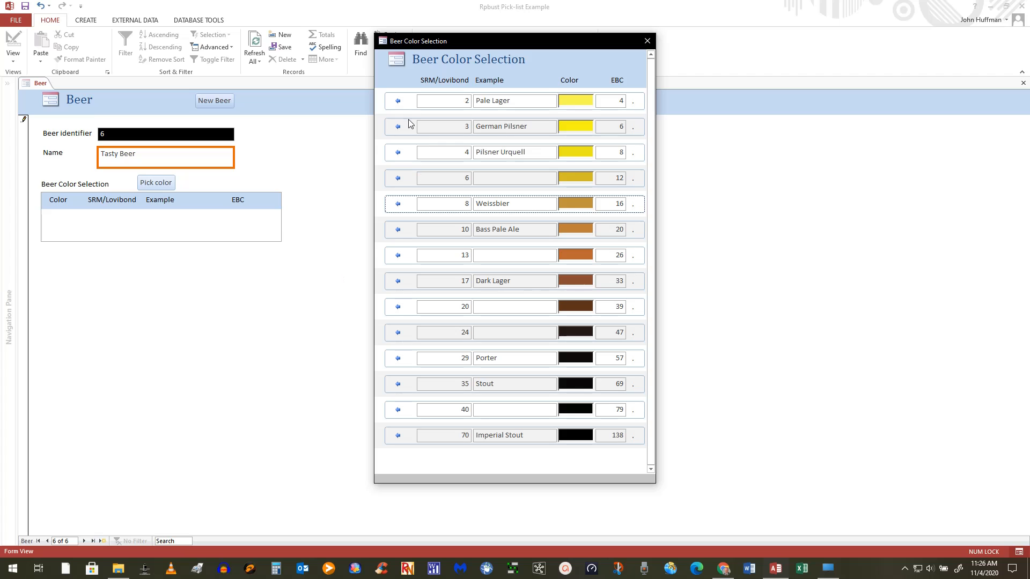
pyautogui.click(647, 41)
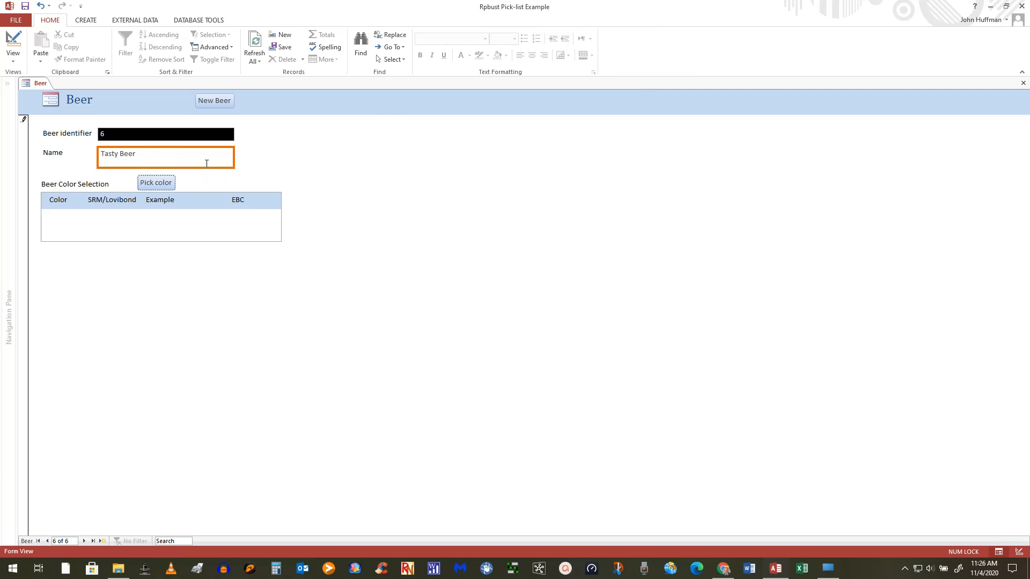
pyautogui.press('Escape')
# Enter German Beer as the name of the new beer record and assign it the Weissbier color.
pyautogui.click(139, 157)
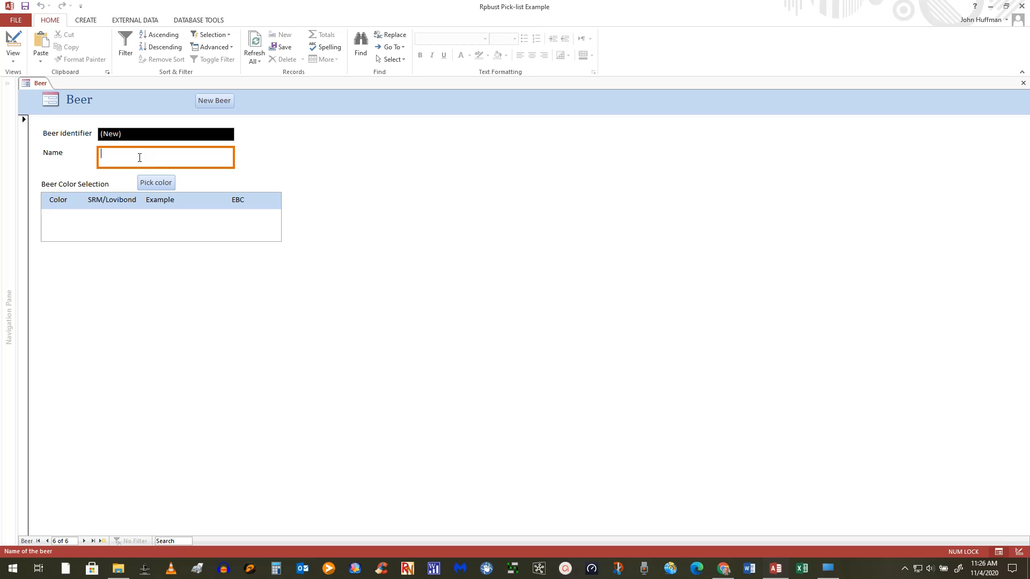
pyautogui.write('German Beer')
pyautogui.click(156, 182)
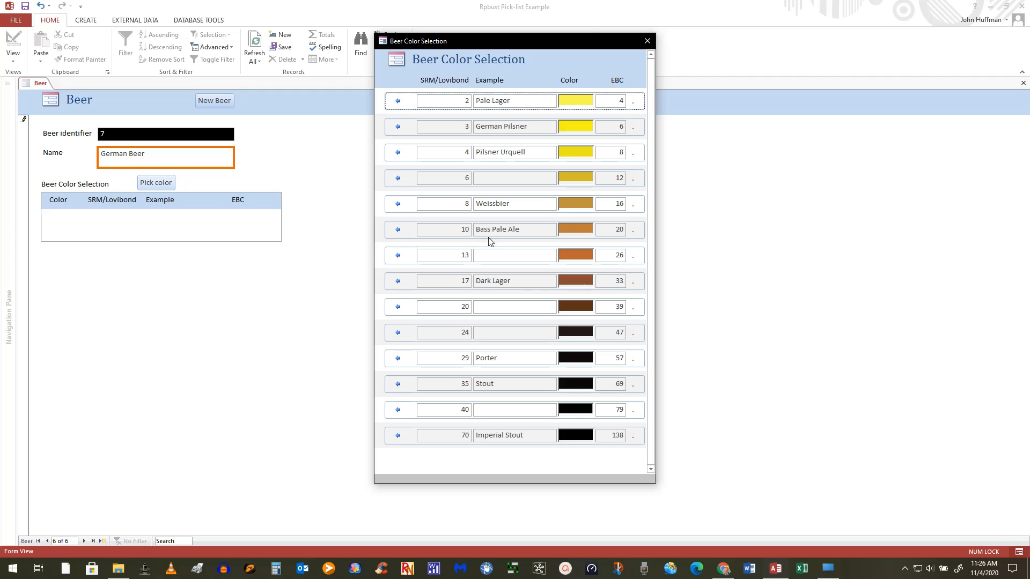
pyautogui.click(397, 204)
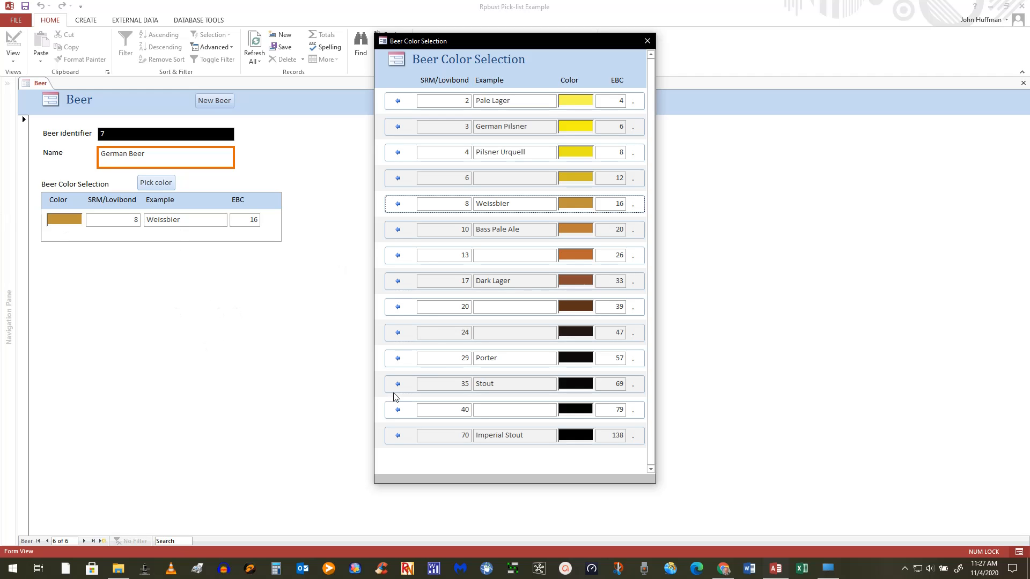
# Switch the German Beer color to Porter, Bass Pale Ale and back to Weissbier, and close the color list.
pyautogui.click(398, 358)
pyautogui.click(399, 229)
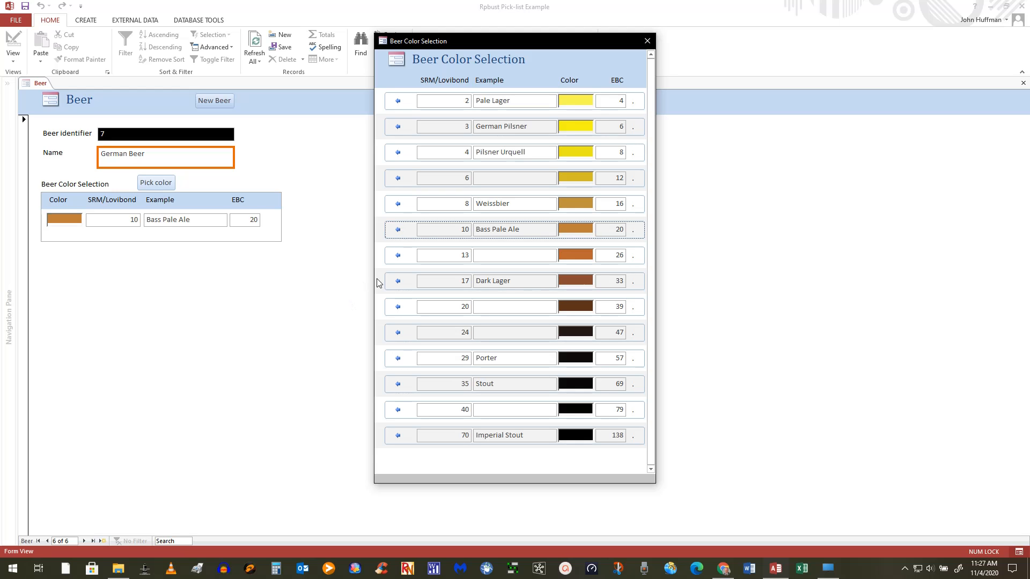
pyautogui.click(398, 204)
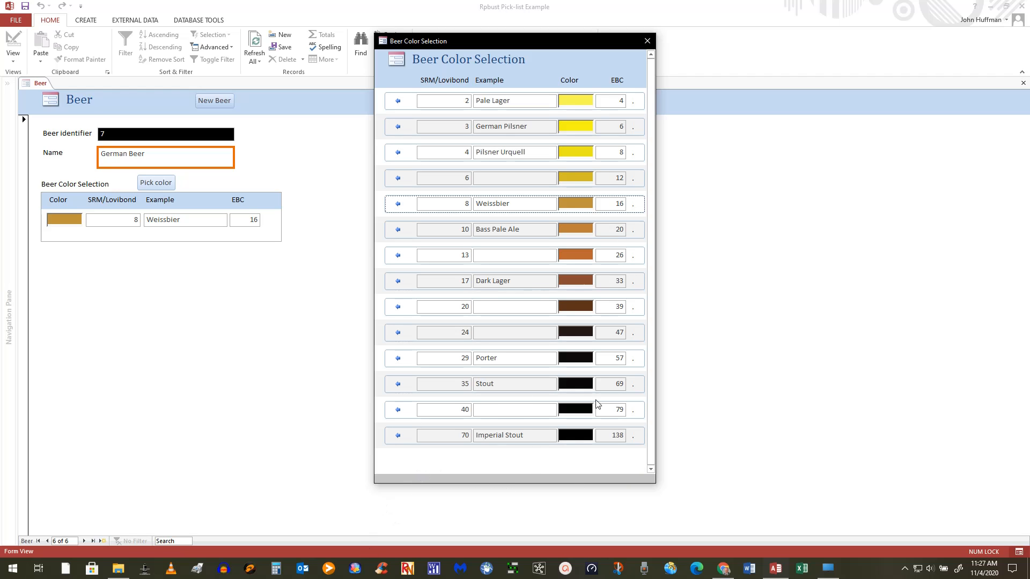
pyautogui.click(648, 46)
pyautogui.click(648, 42)
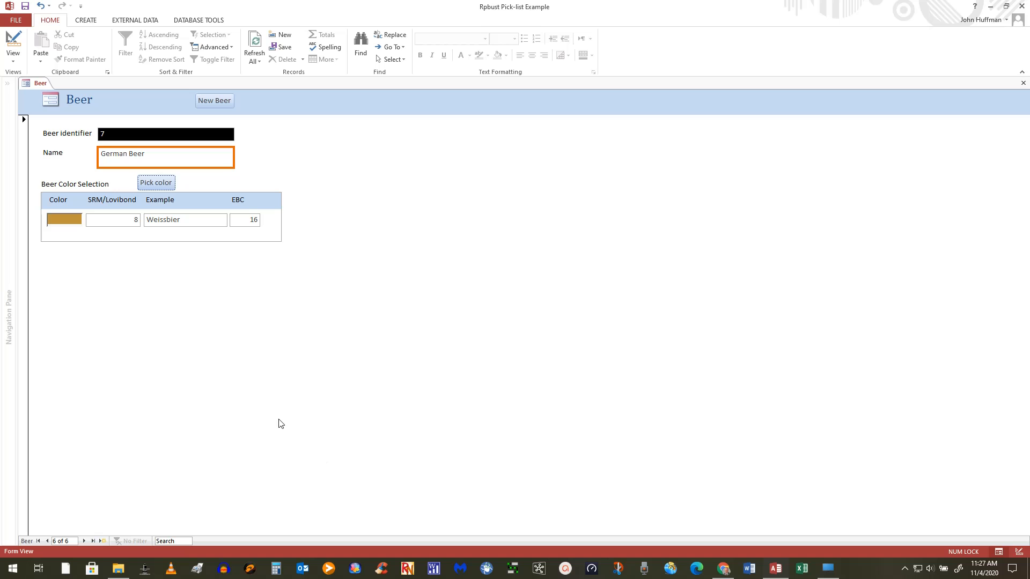
# Change the German Beer color through SRM 6 and Pilsner Urquell to German Pilsner, and close the color list.
pyautogui.click(166, 185)
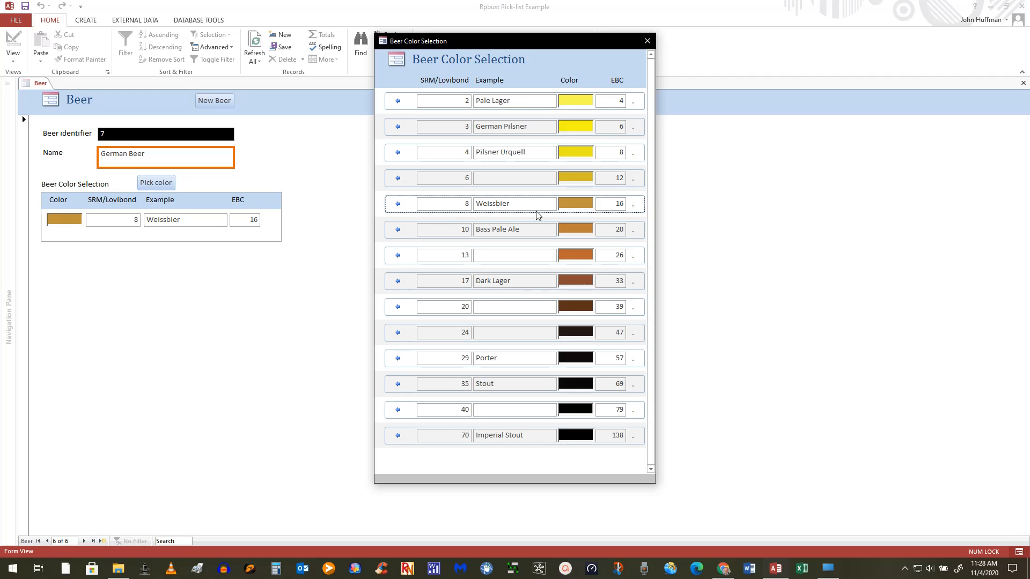
pyautogui.click(399, 179)
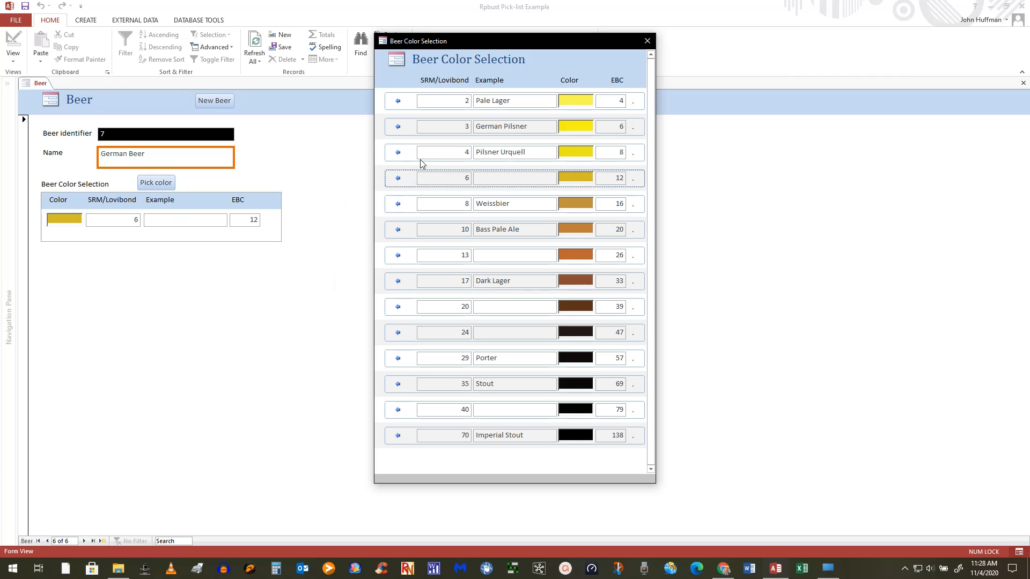
pyautogui.click(399, 153)
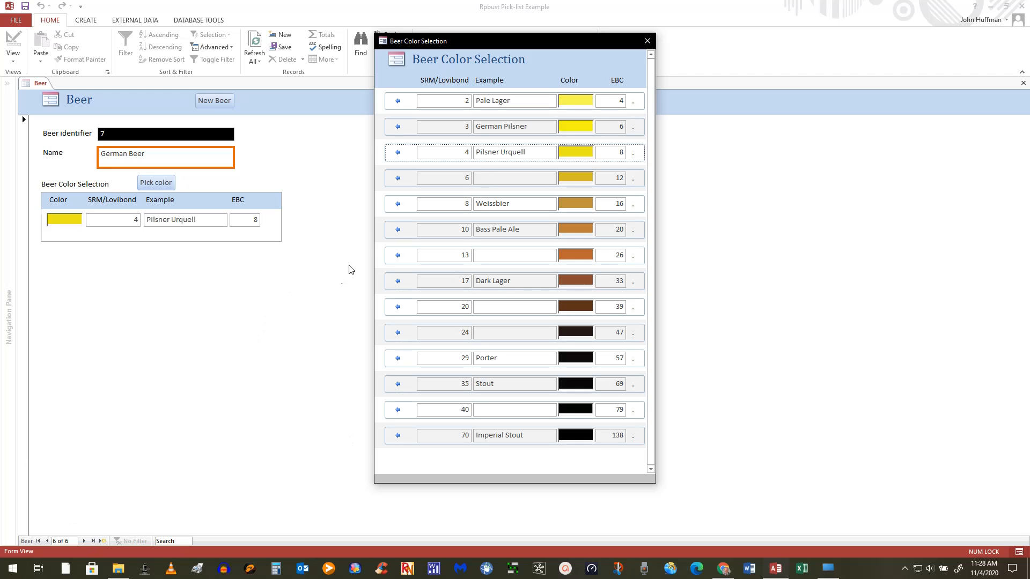
pyautogui.click(398, 127)
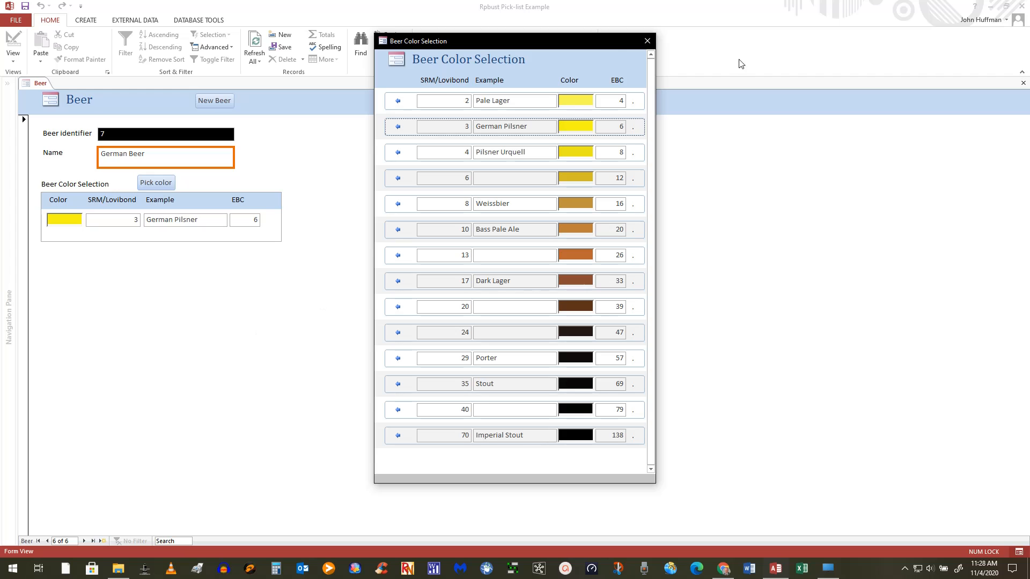
pyautogui.click(647, 41)
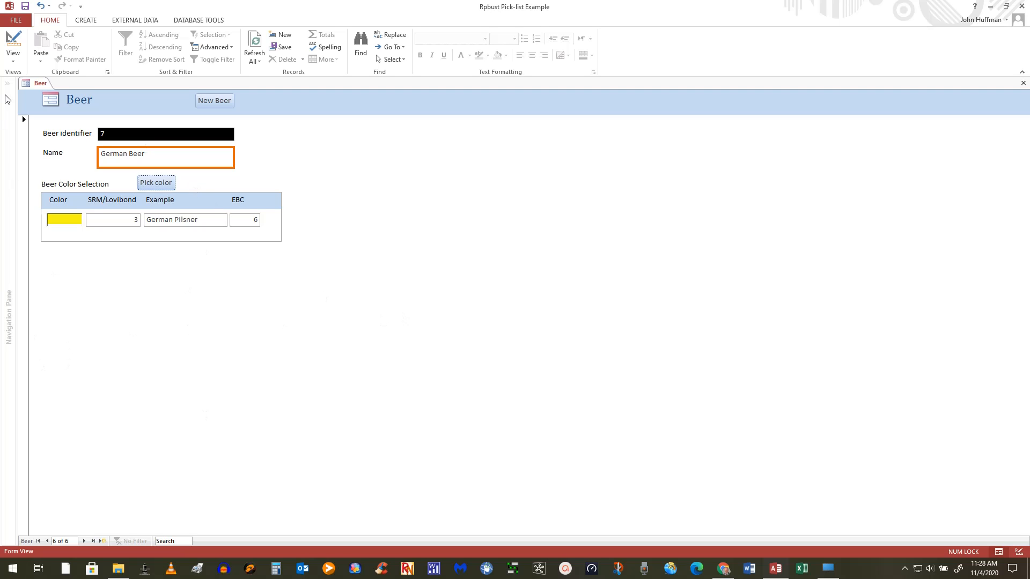
# Show the frmBeer form in Design View and examine the properties of the small text box beside Beer Color Selection.
pyautogui.click(11, 41)
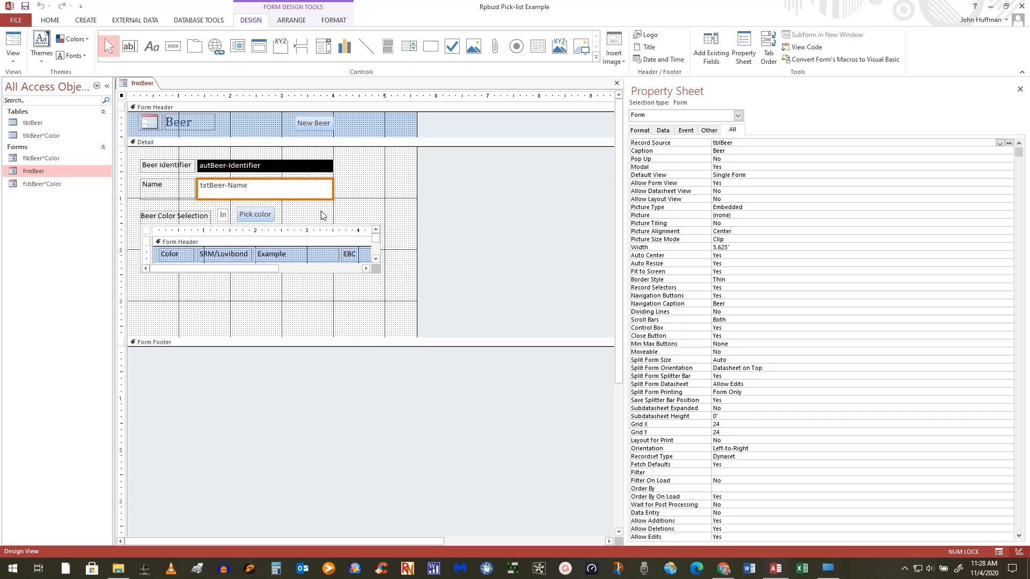
pyautogui.click(224, 214)
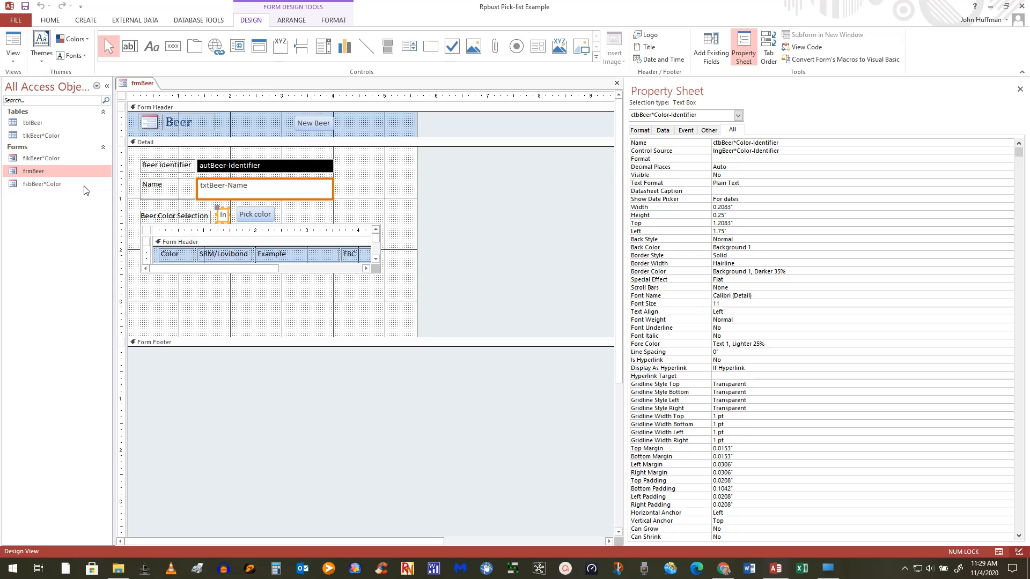
# Open the flkBeer*Color form in Design View, examine the properties of its row-wide color selection button, and close the form.
pyautogui.click(53, 162)
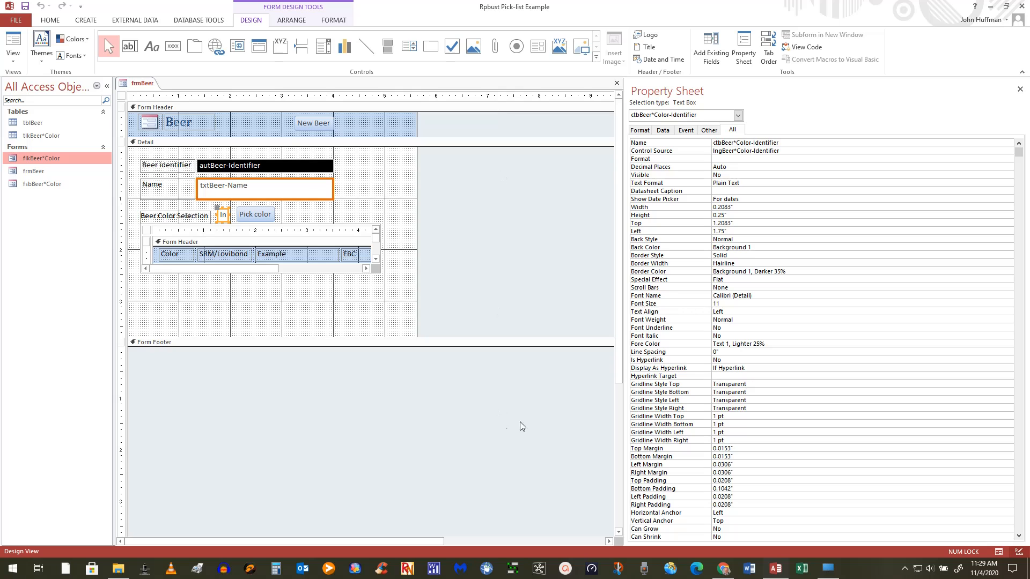
pyautogui.doubleClick(45, 159)
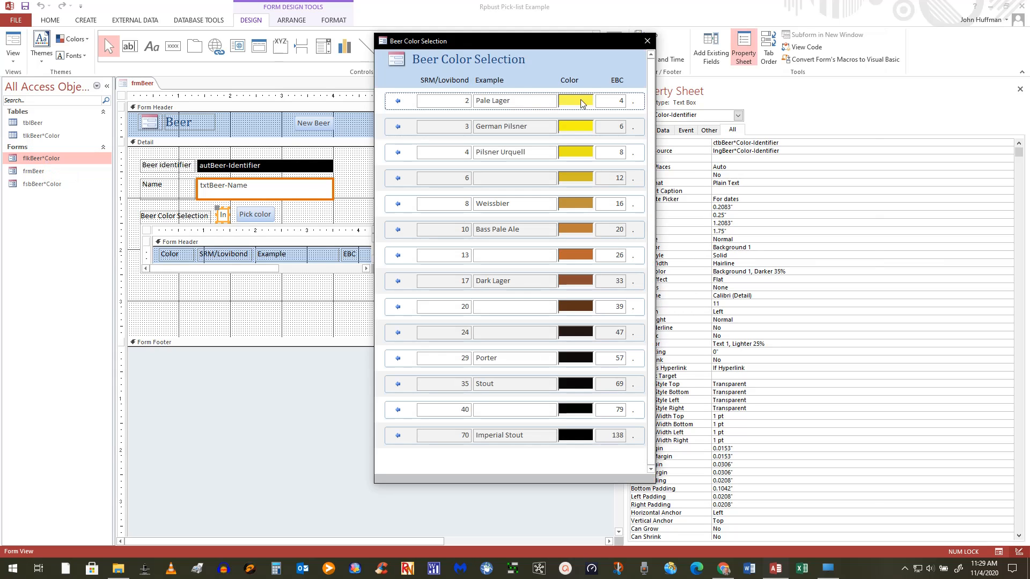
pyautogui.click(648, 42)
pyautogui.rightClick(65, 159)
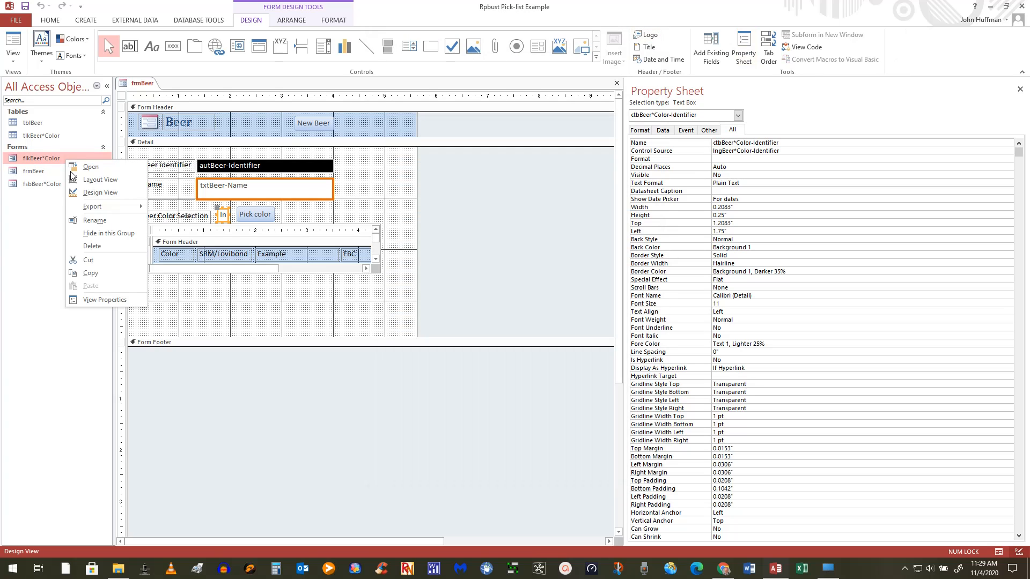
pyautogui.click(100, 192)
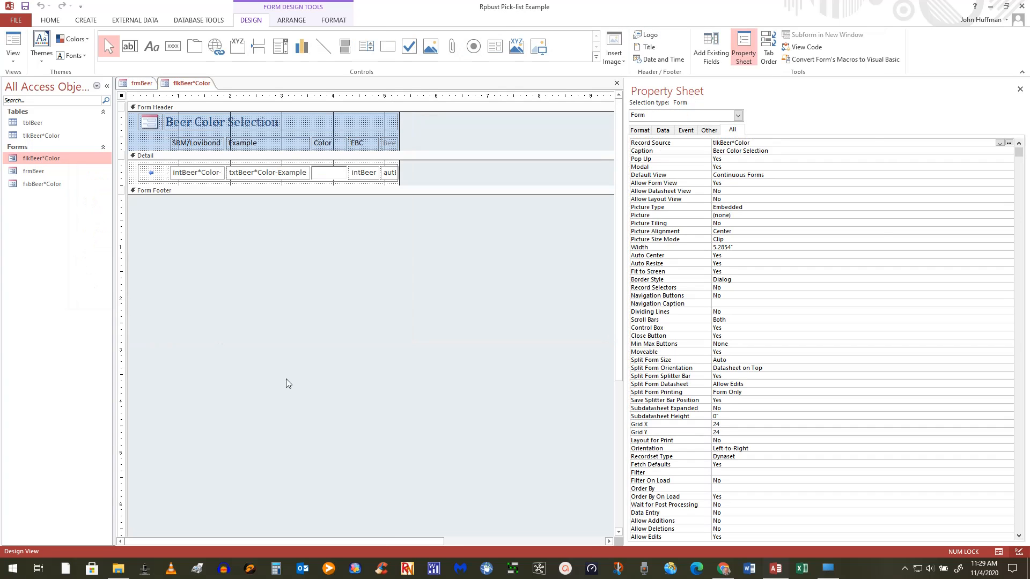
pyautogui.click(387, 179)
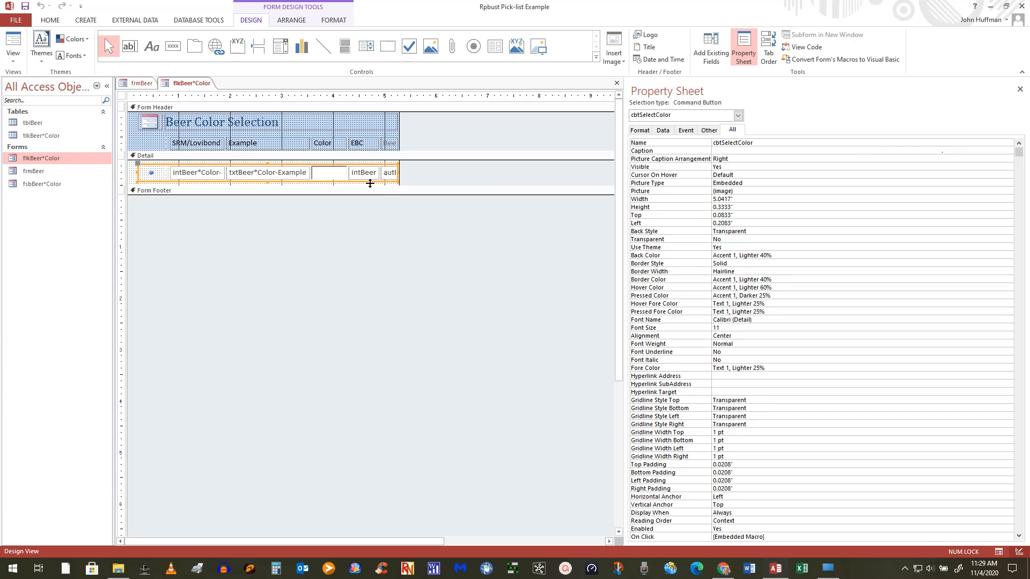
pyautogui.click(617, 83)
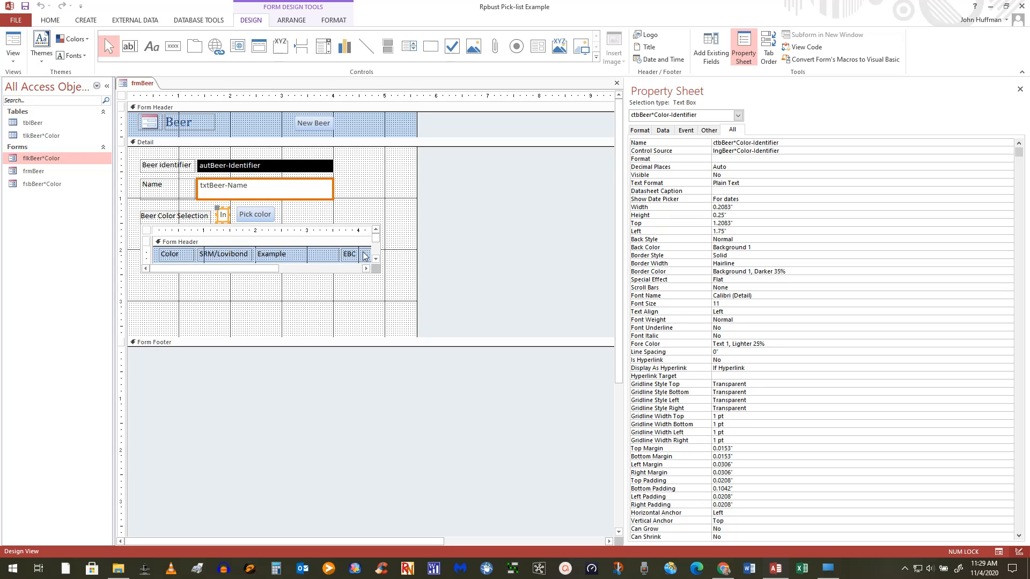
# Try to open the fsbBeer*Color subform in Design View from the list of database objects.
pyautogui.click(37, 189)
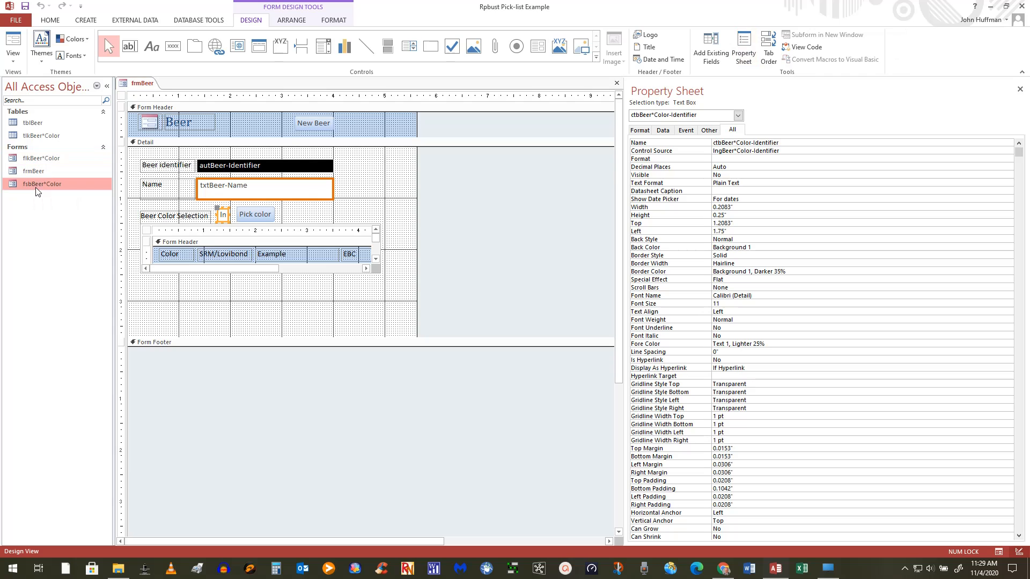
pyautogui.rightClick(35, 190)
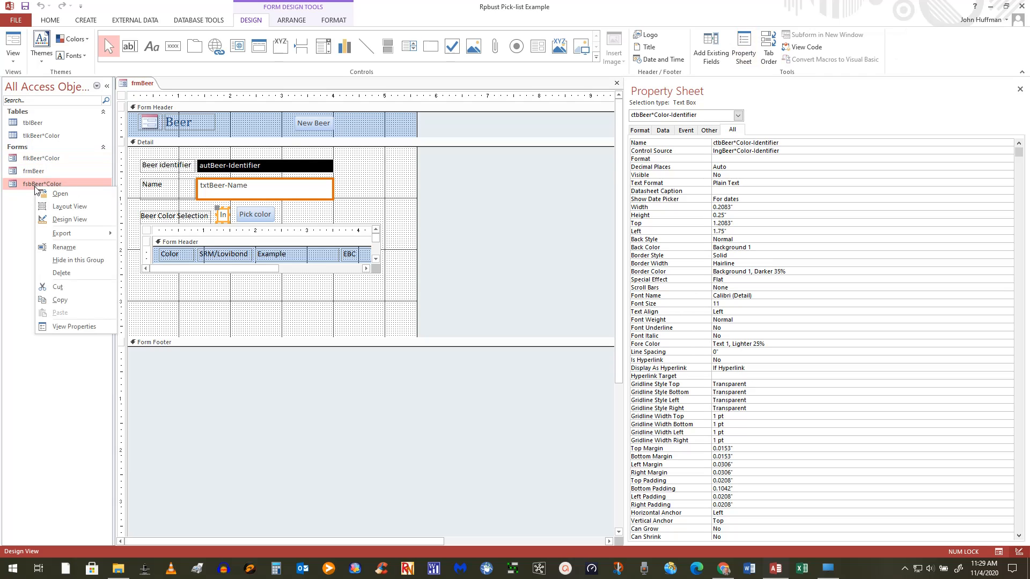
pyautogui.click(54, 221)
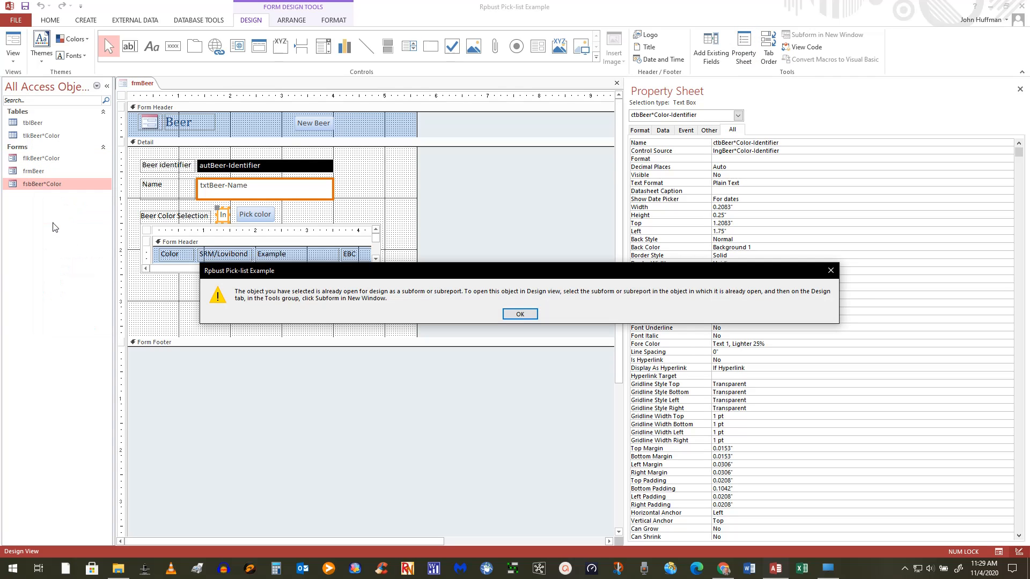
pyautogui.click(520, 315)
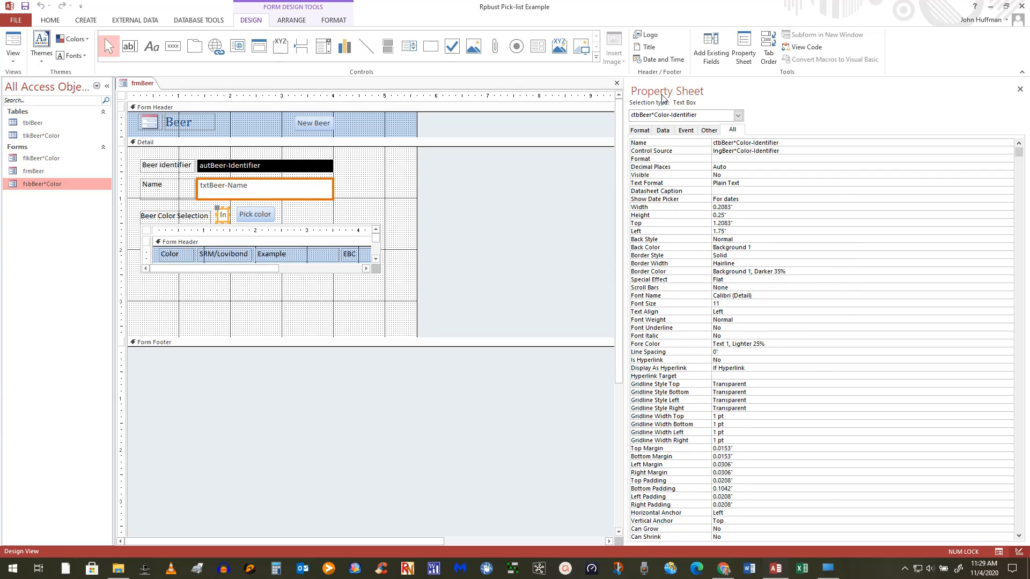
# Close the frmBeer design, view the list of beer colors in the fsbBeer*Color form, and close that form.
pyautogui.click(617, 83)
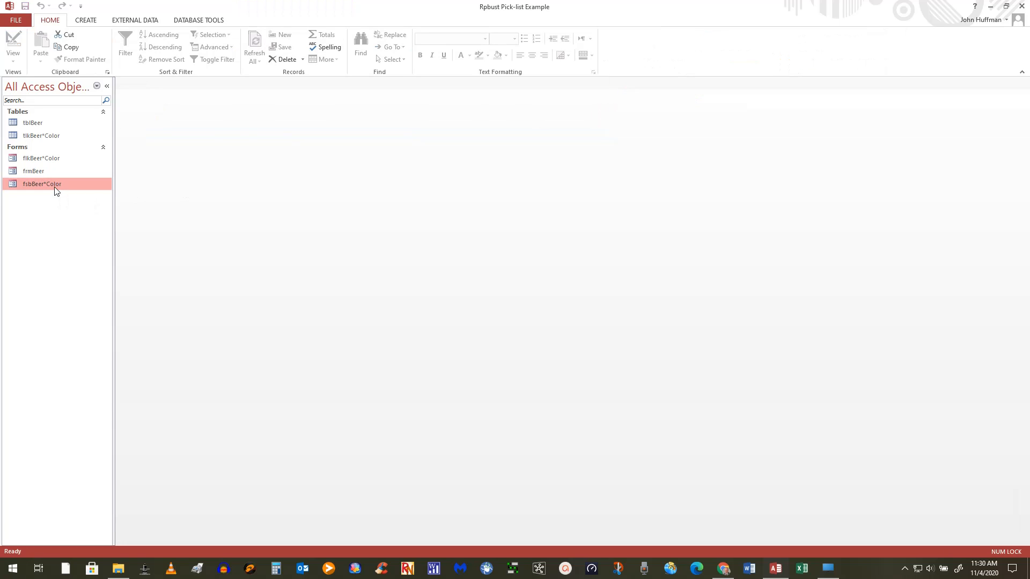
pyautogui.doubleClick(55, 185)
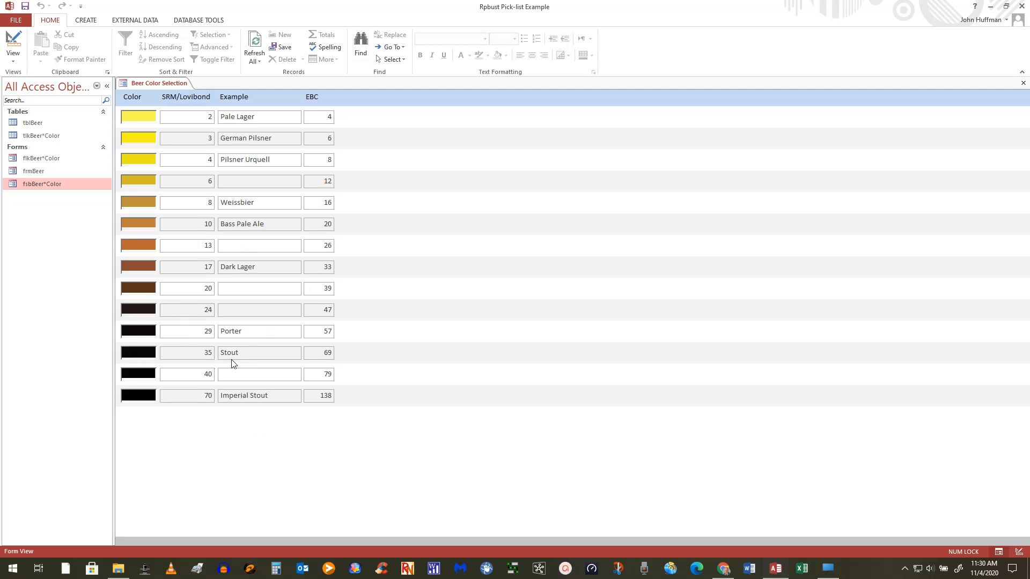
pyautogui.click(1026, 89)
pyautogui.click(1026, 88)
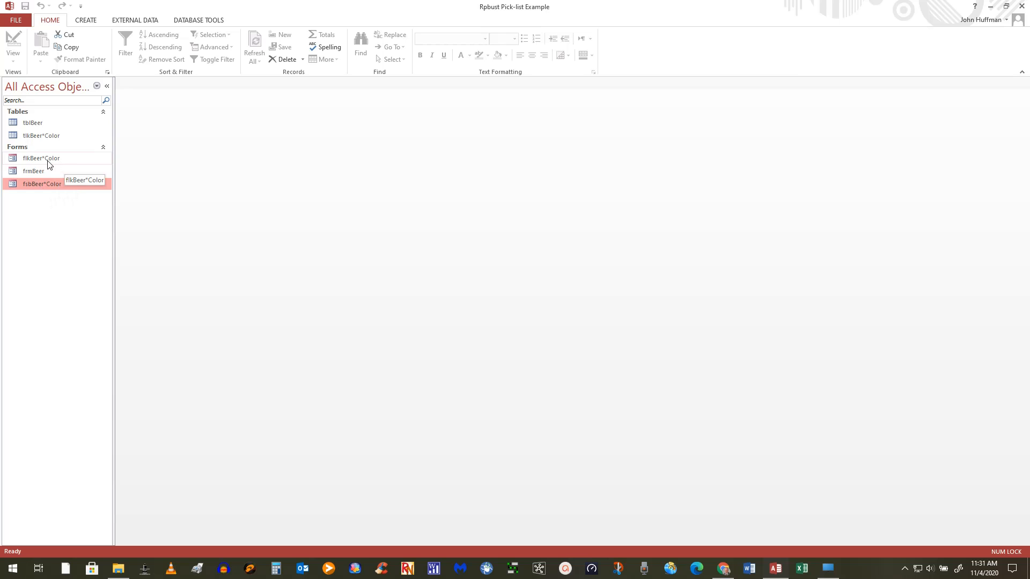
pyautogui.doubleClick(46, 183)
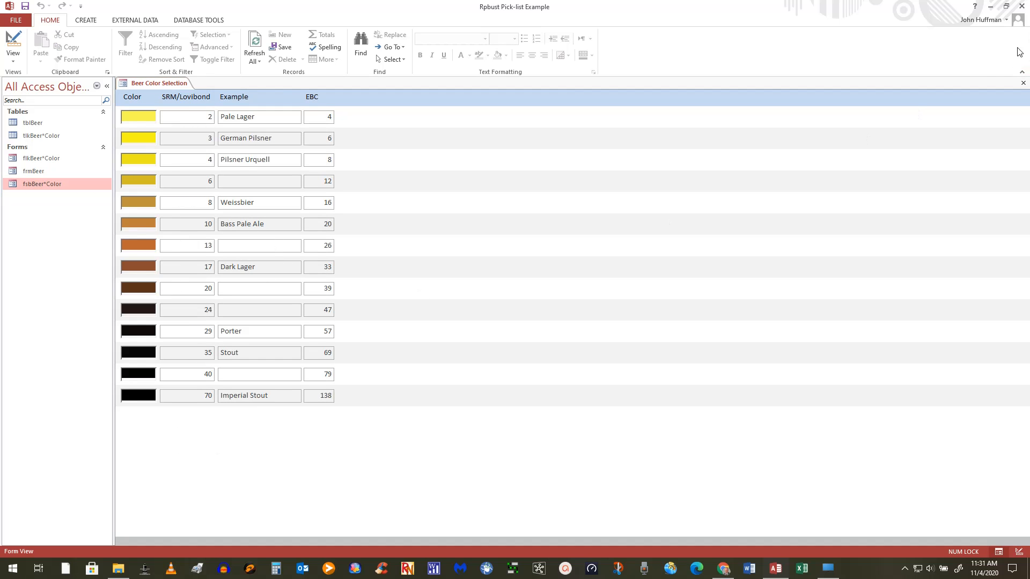
pyautogui.click(1024, 83)
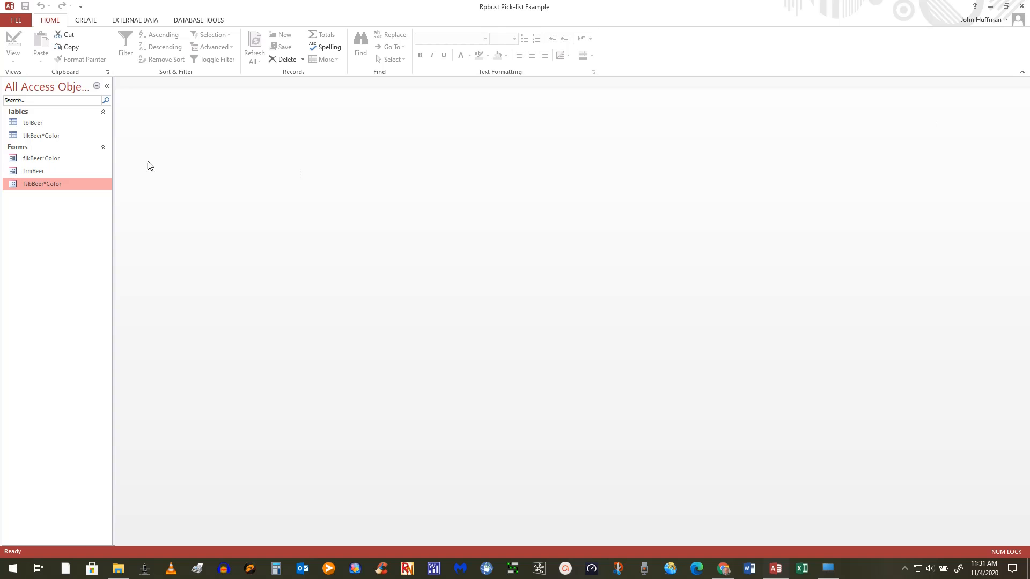
# Open frmBeer in Design View, examine the properties of the small color identifier text box and the color subform control, and close the form.
pyautogui.click(28, 172)
pyautogui.rightClick(27, 172)
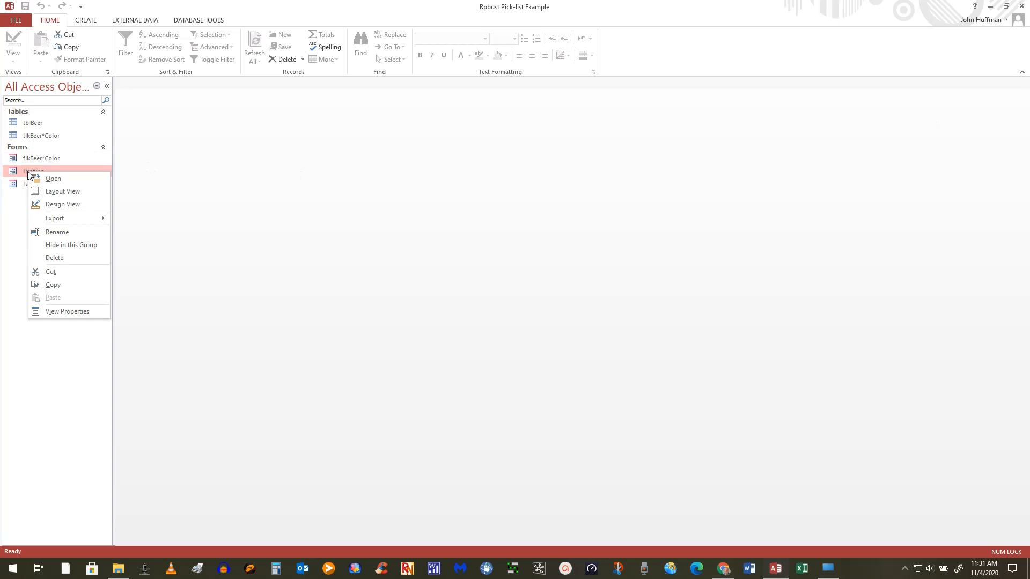
pyautogui.click(49, 209)
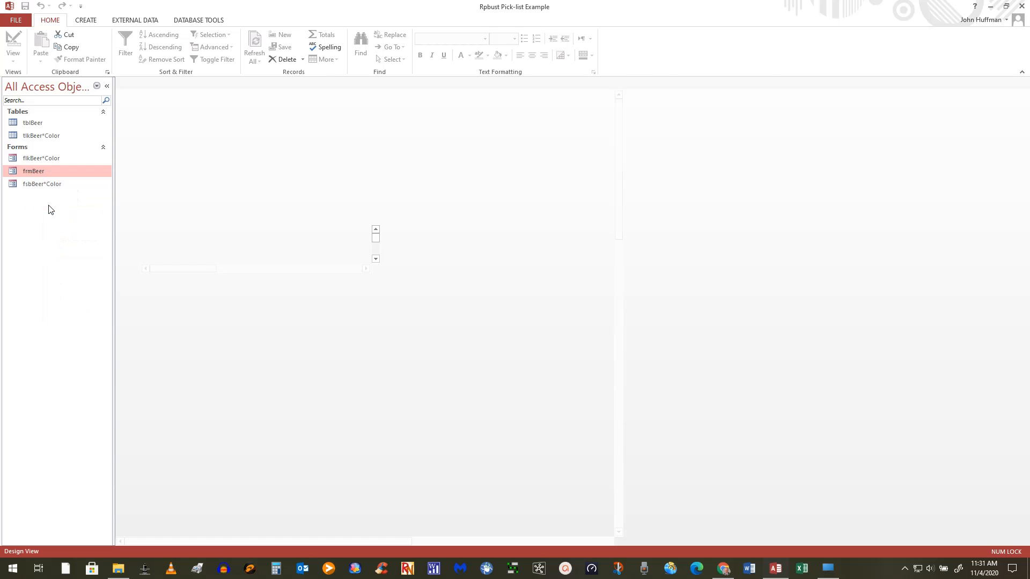
pyautogui.click(224, 216)
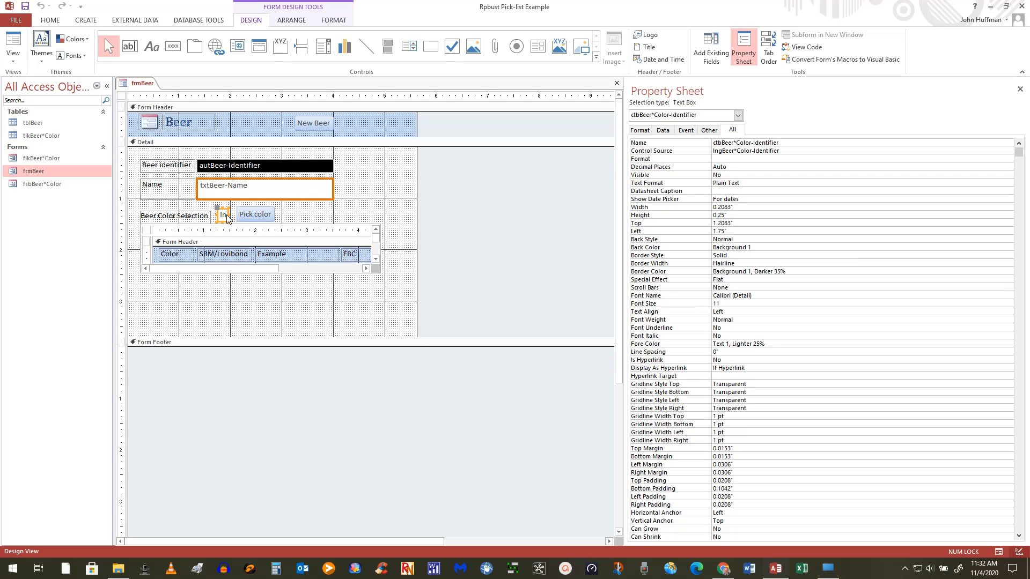
pyautogui.click(304, 227)
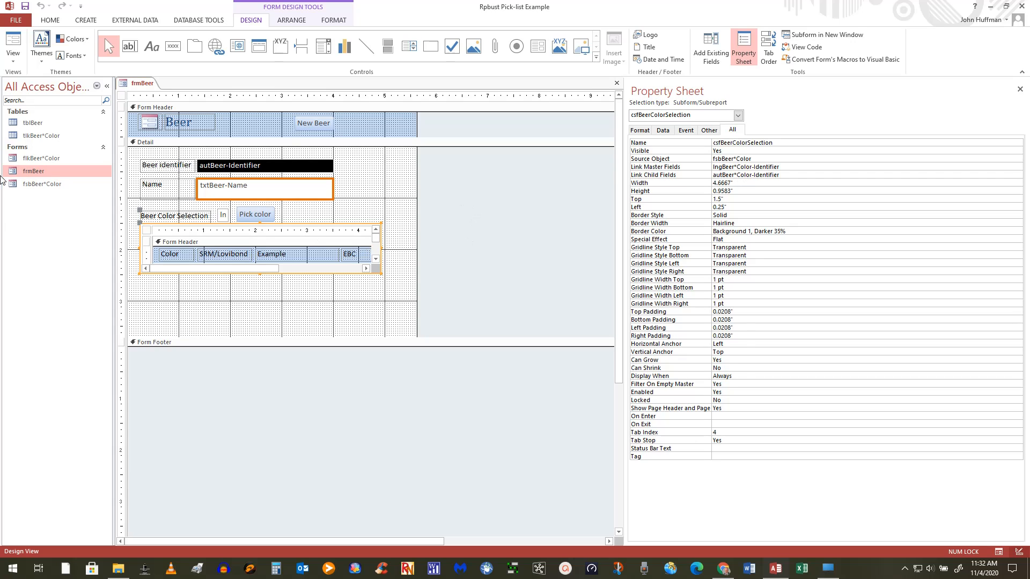
pyautogui.click(617, 84)
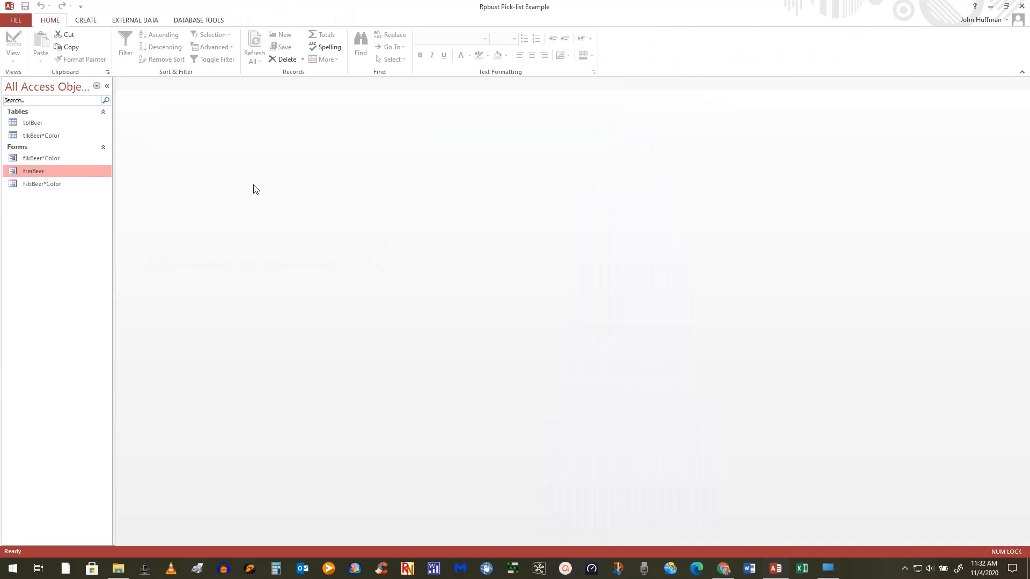
# Open fsbBeer*Color in Design View, examine the properties of the identifier text box at the end of its Detail row, and close the form.
pyautogui.click(53, 185)
pyautogui.rightClick(53, 187)
pyautogui.click(90, 220)
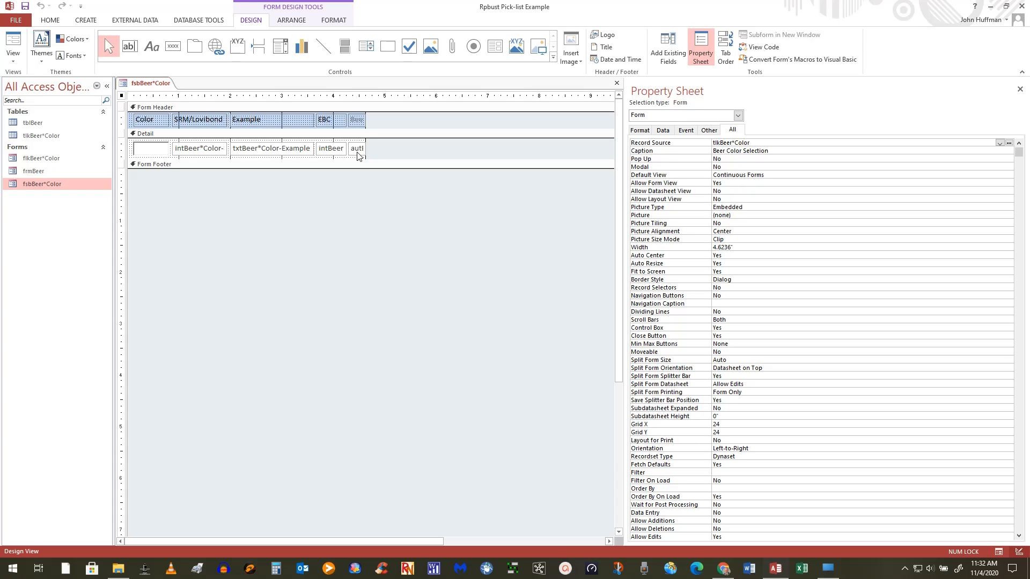
pyautogui.click(357, 155)
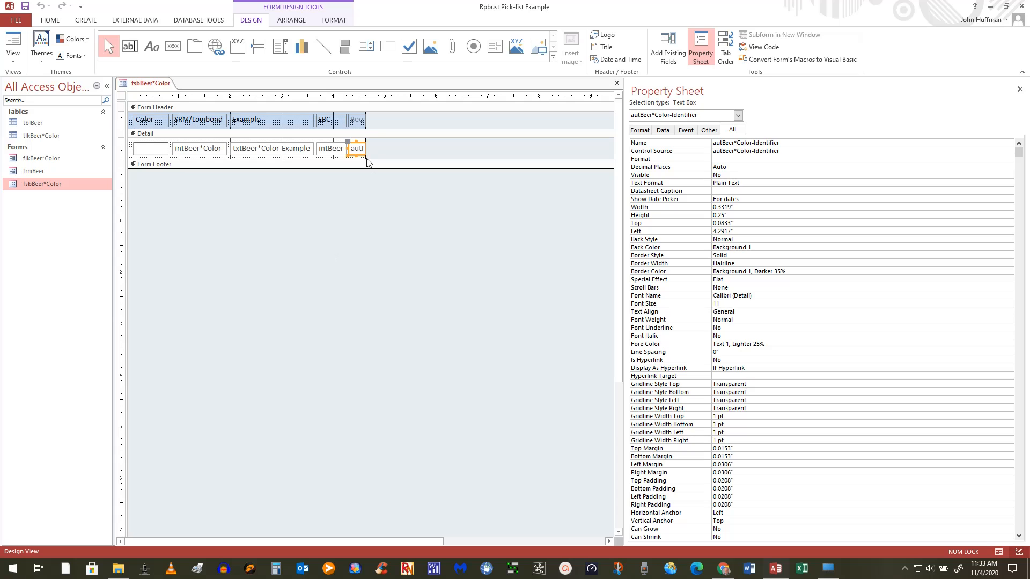
pyautogui.click(327, 232)
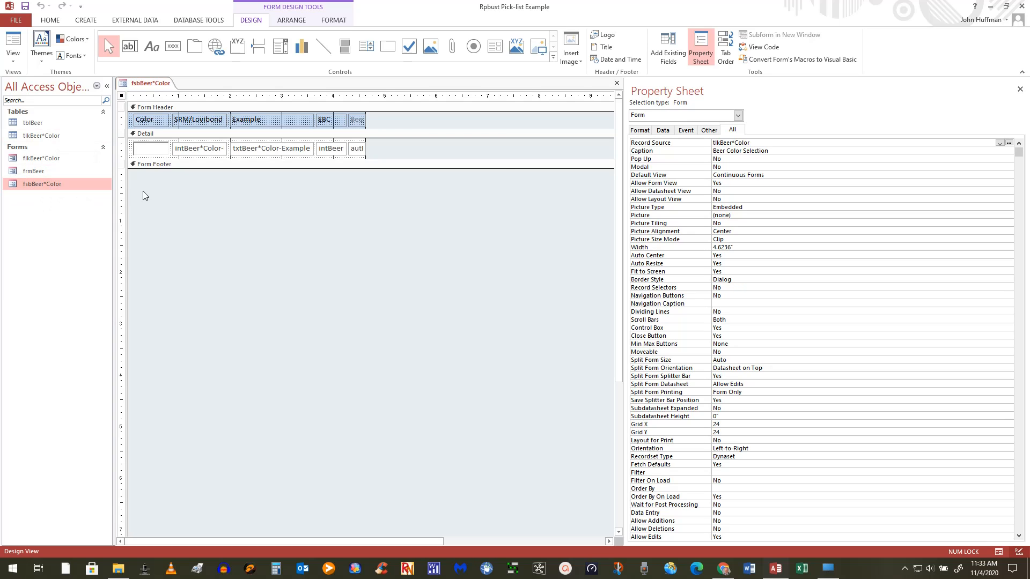
pyautogui.click(52, 182)
pyautogui.click(48, 159)
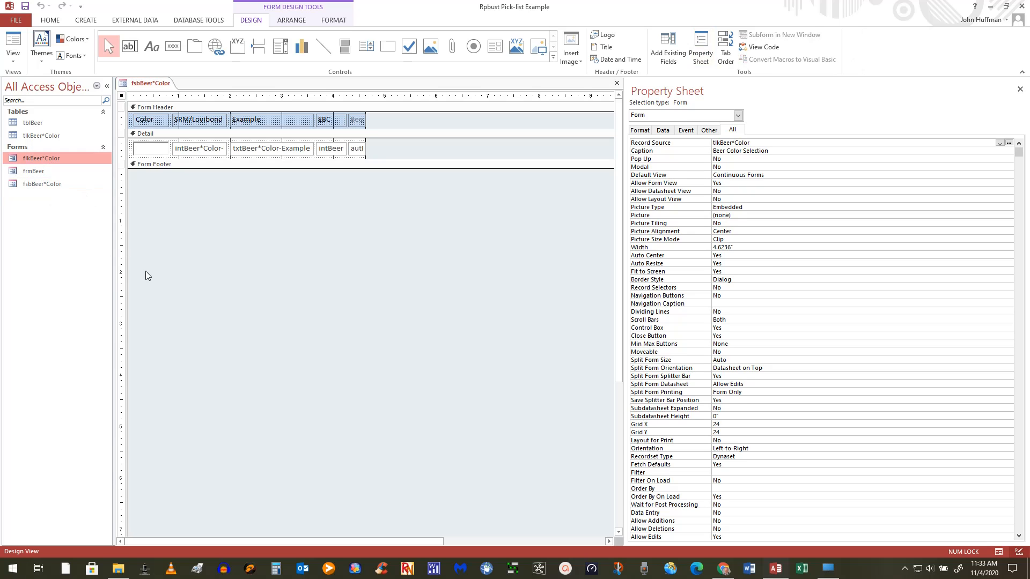
pyautogui.click(207, 291)
pyautogui.click(59, 185)
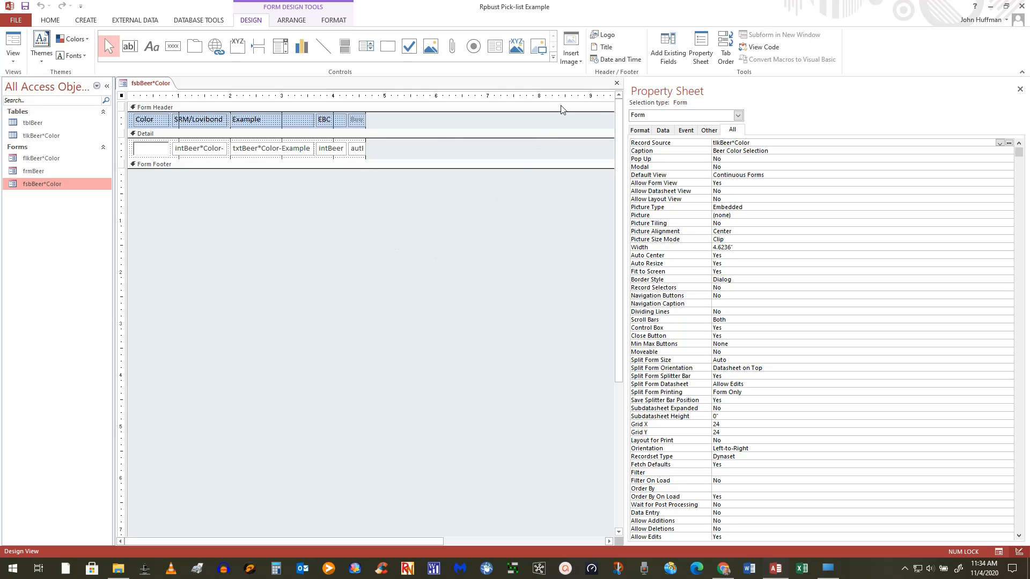
pyautogui.click(619, 83)
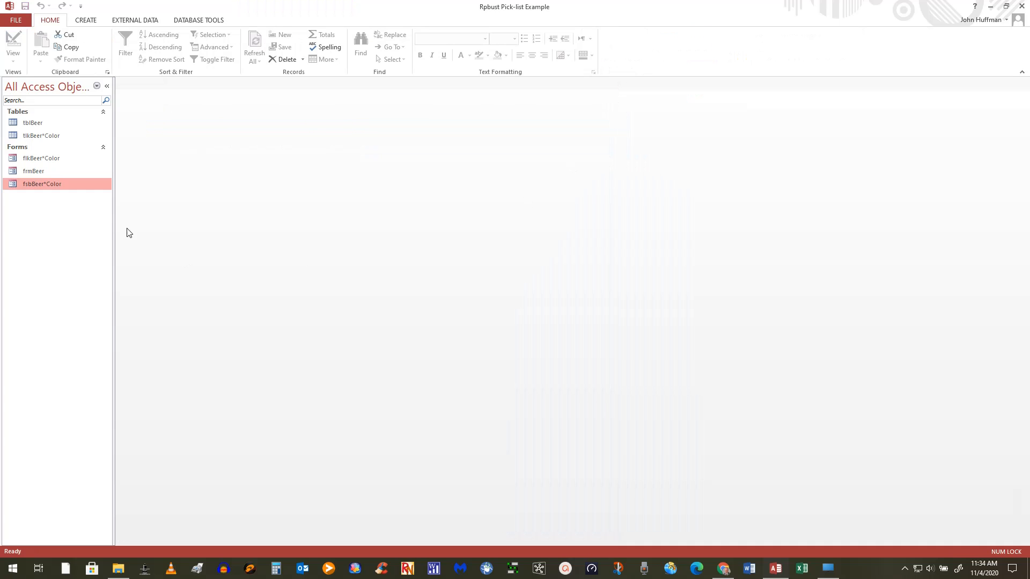
# Compare frmBeer in Design View and Form View, and examine the properties of the text box beside Beer Color Selection.
pyautogui.rightClick(34, 173)
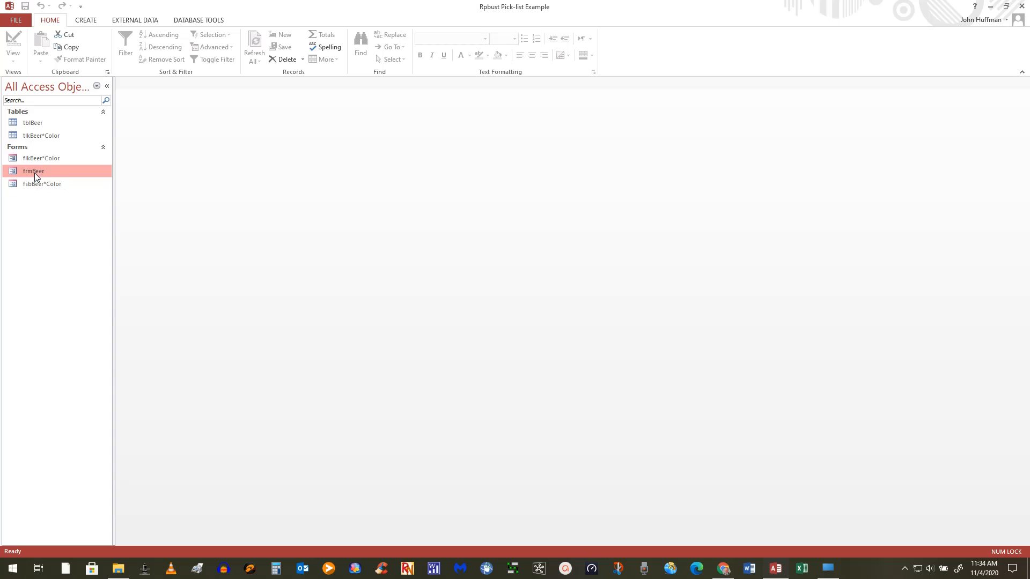
pyautogui.click(75, 207)
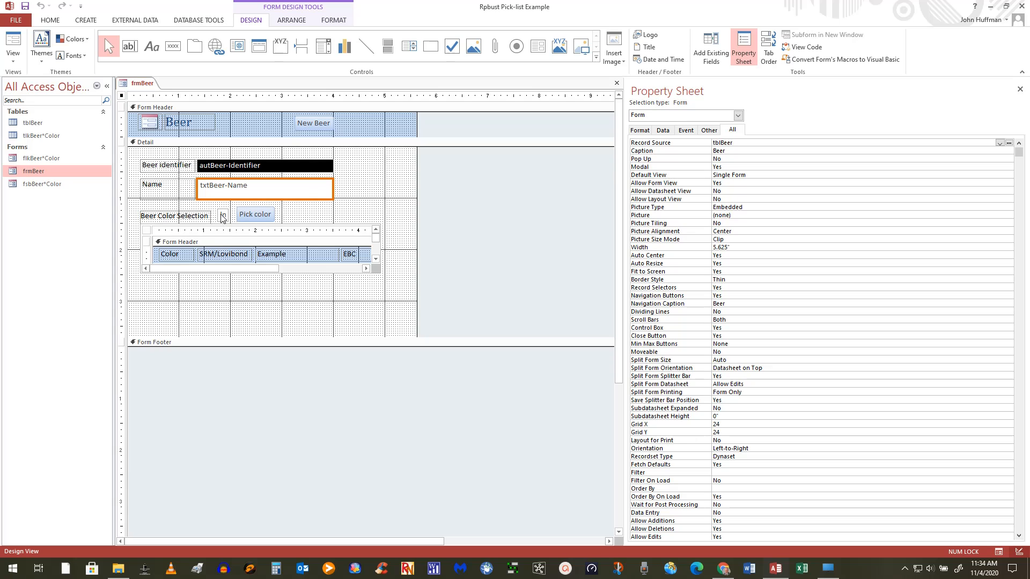
pyautogui.click(13, 42)
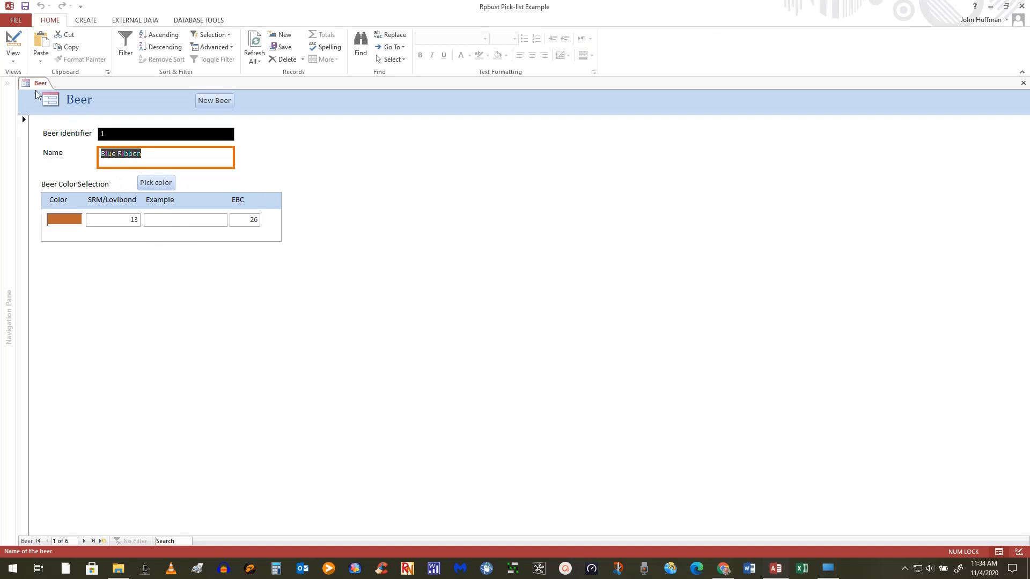
pyautogui.click(13, 58)
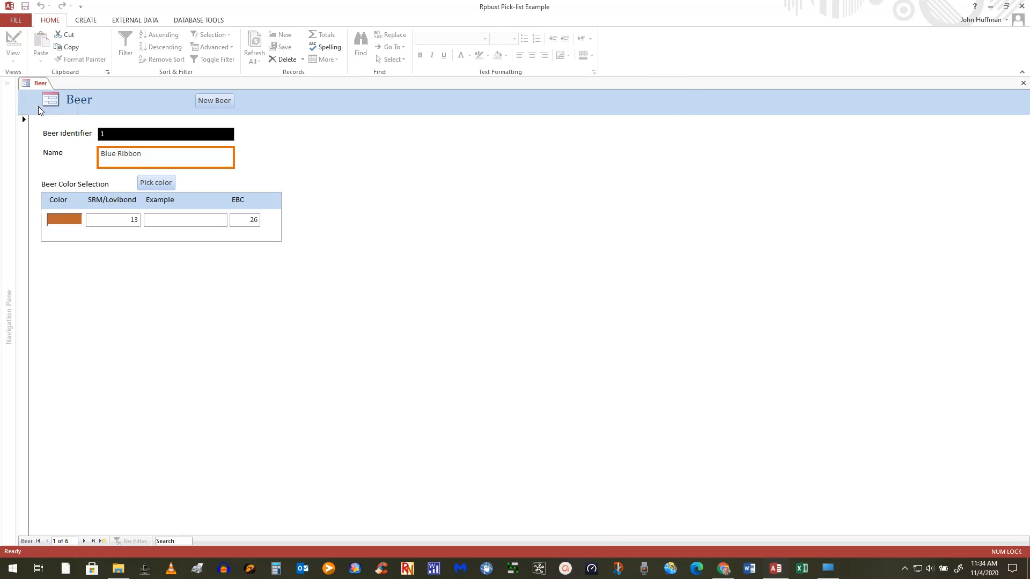
pyautogui.click(38, 106)
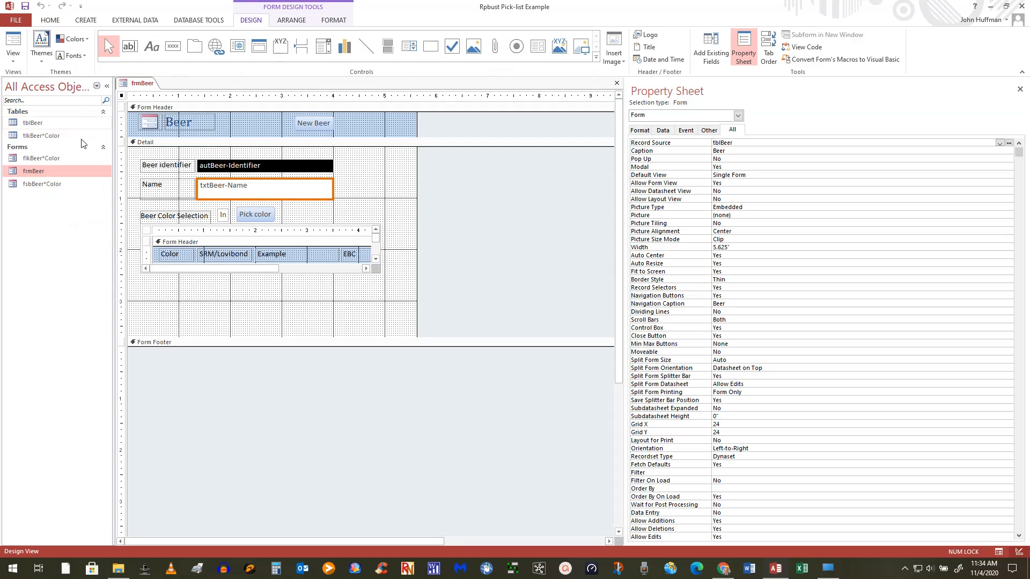
pyautogui.click(223, 218)
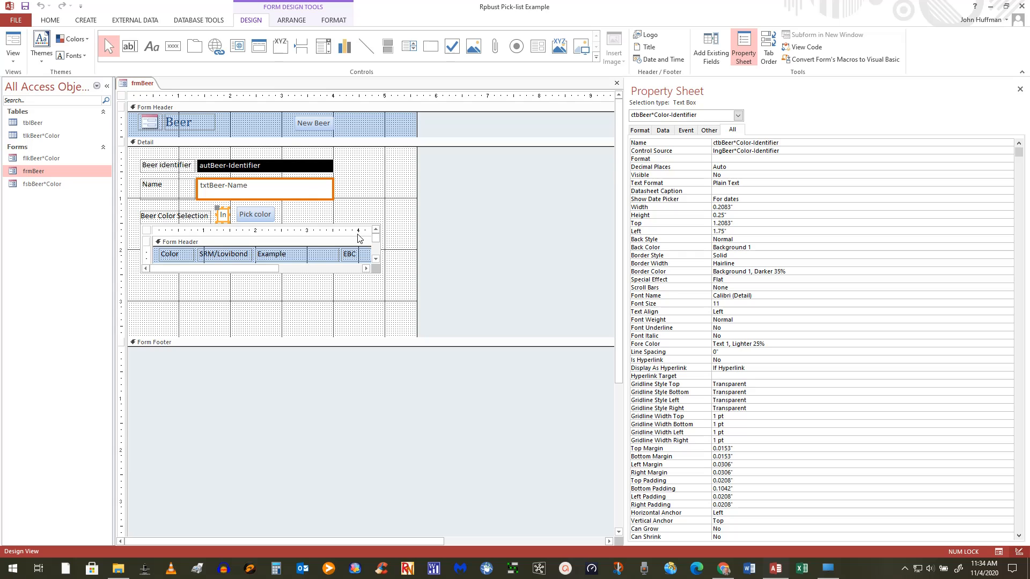
pyautogui.click(496, 255)
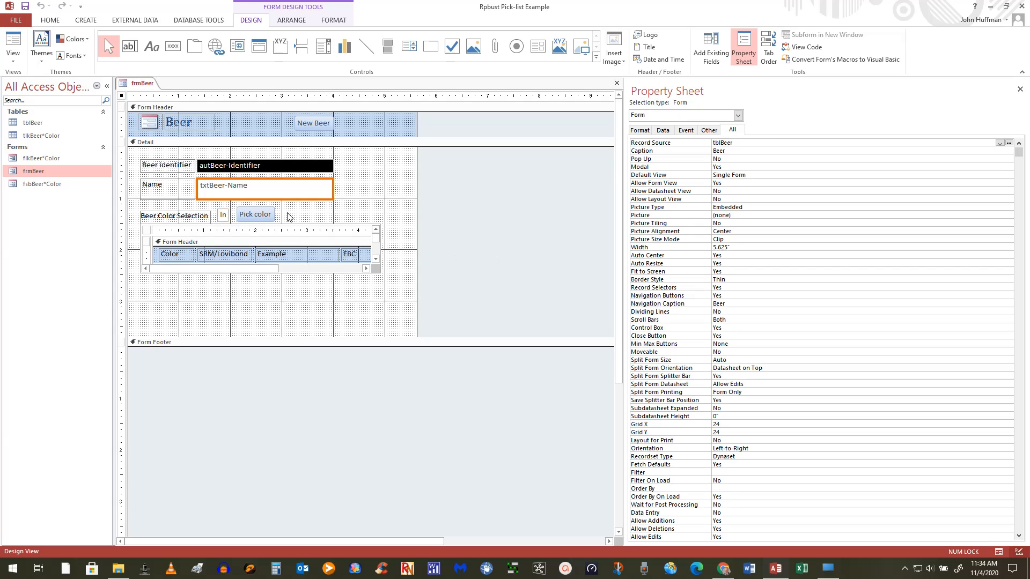
# Examine the embedded On Click macro of frmBeer's Pick color button, and close both the macro and the form.
pyautogui.click(249, 220)
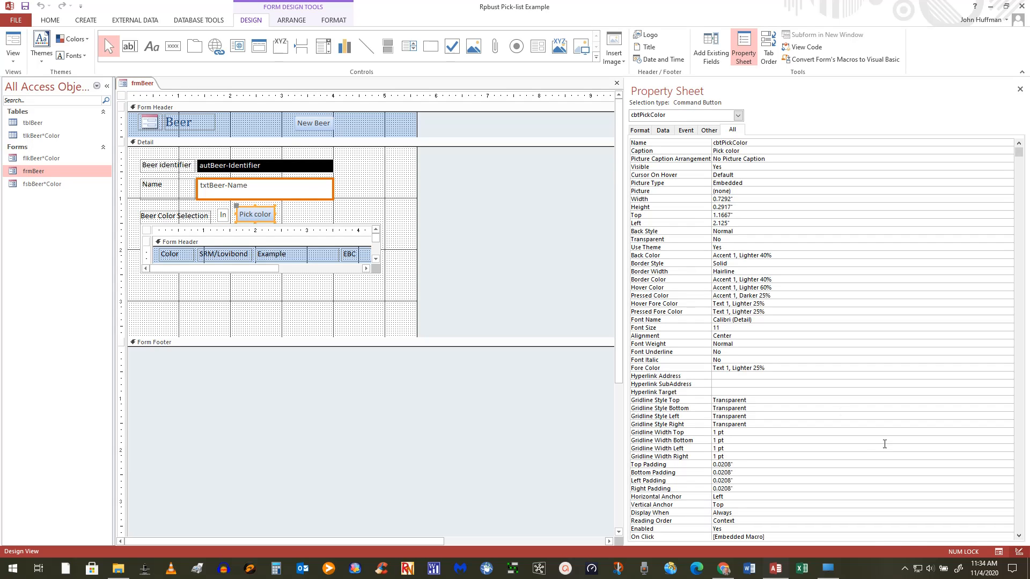
pyautogui.click(803, 539)
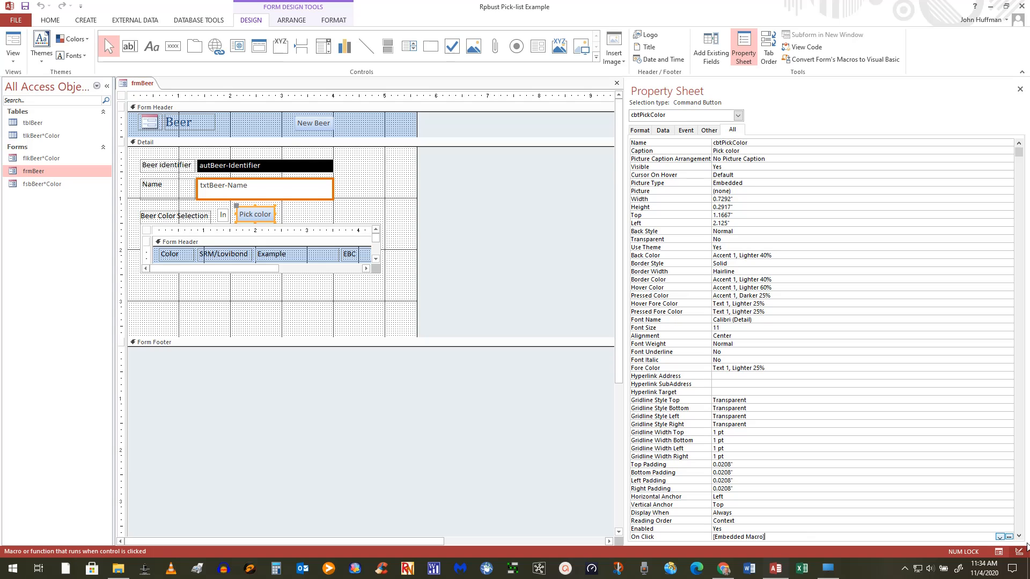
pyautogui.click(1008, 538)
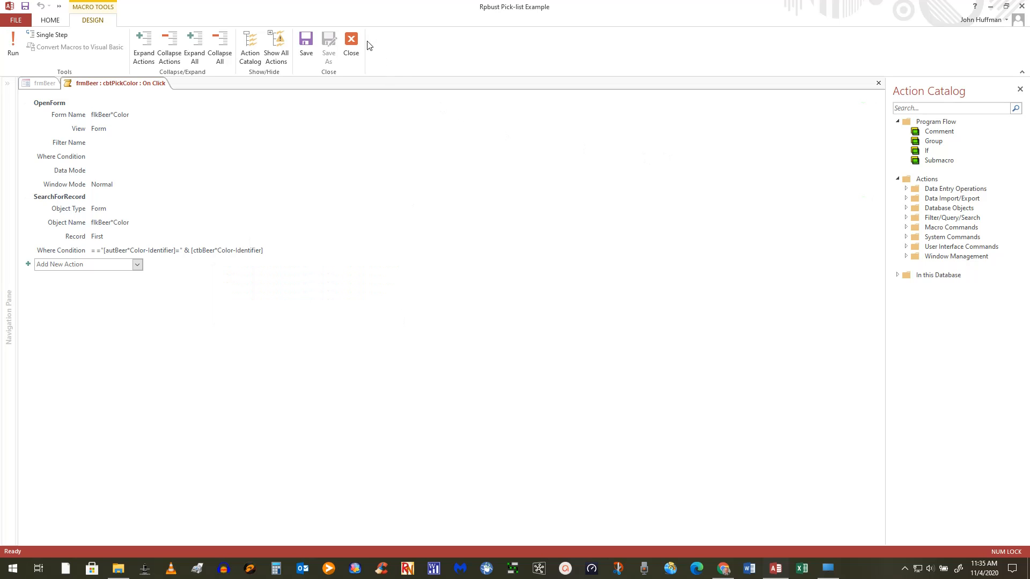
pyautogui.click(354, 37)
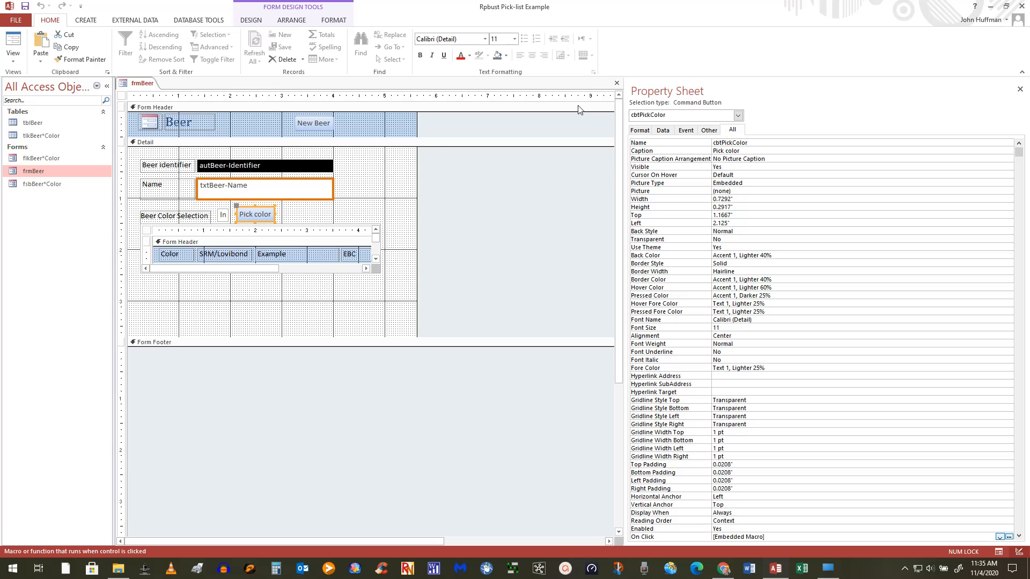
pyautogui.click(615, 84)
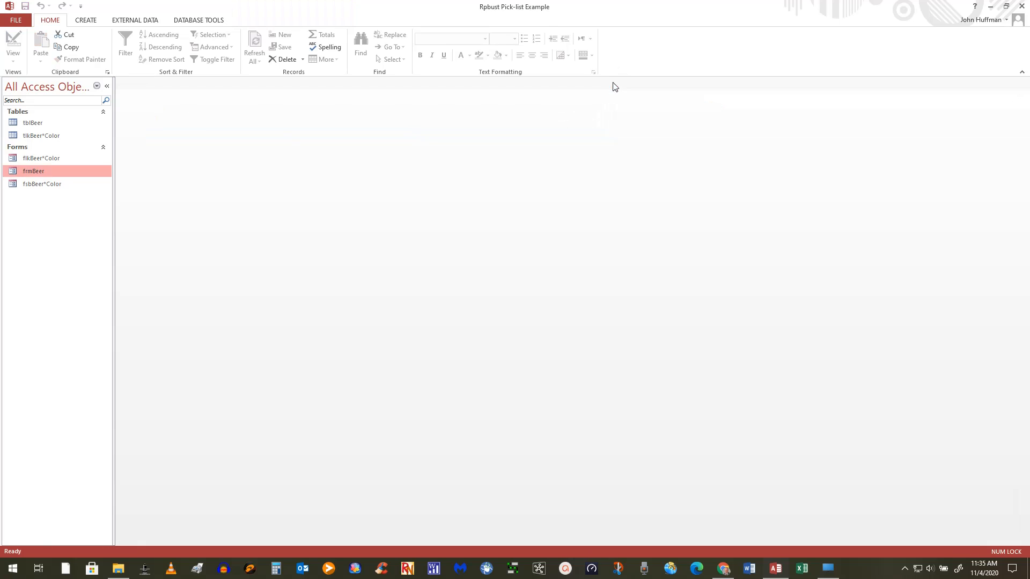
# In the flkBeer*Color form's design, extend the Detail section and move the row-wide selection button below the fields, to a Top of about 0.58".
pyautogui.rightClick(50, 158)
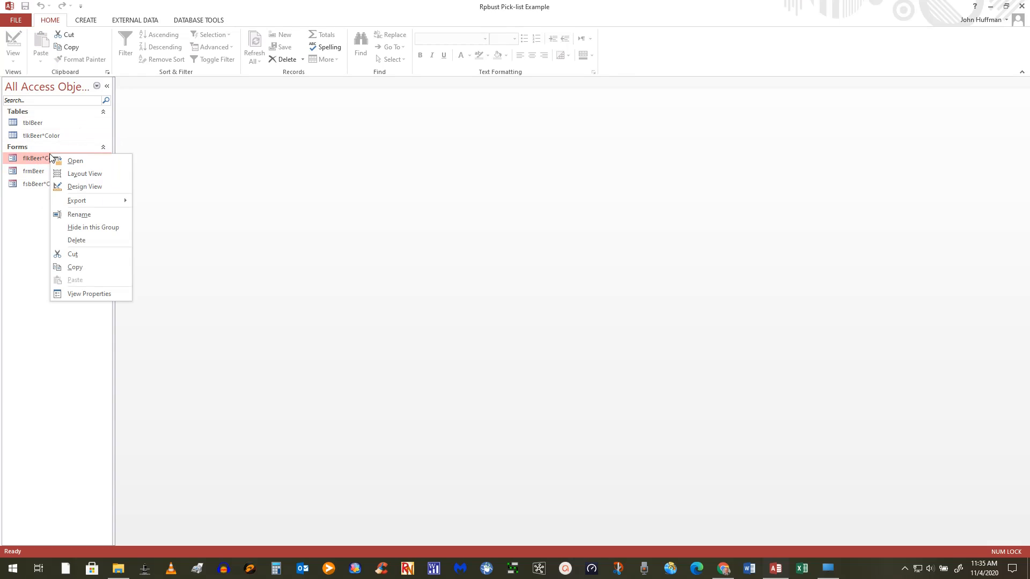
pyautogui.click(84, 186)
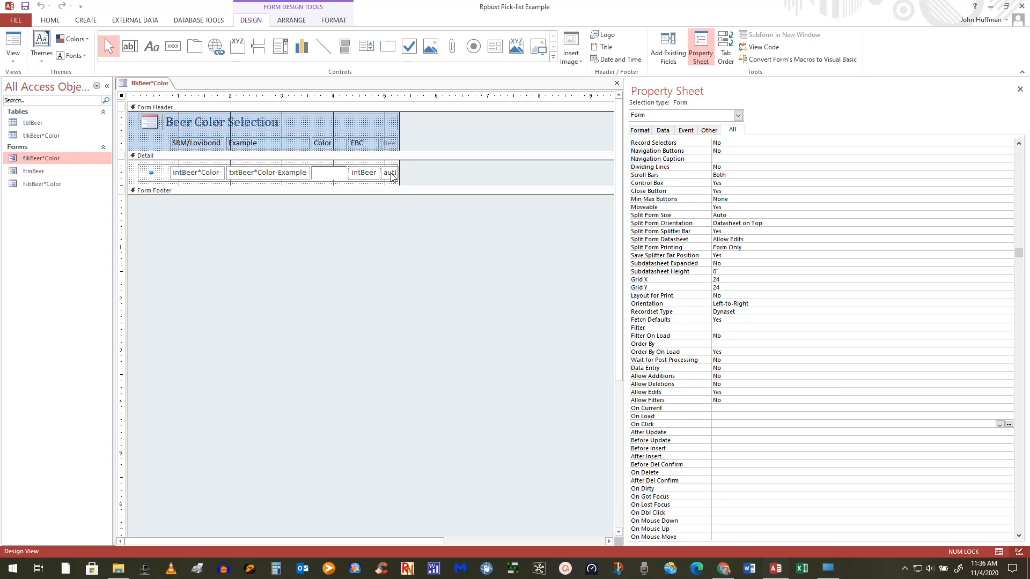
pyautogui.click(392, 177)
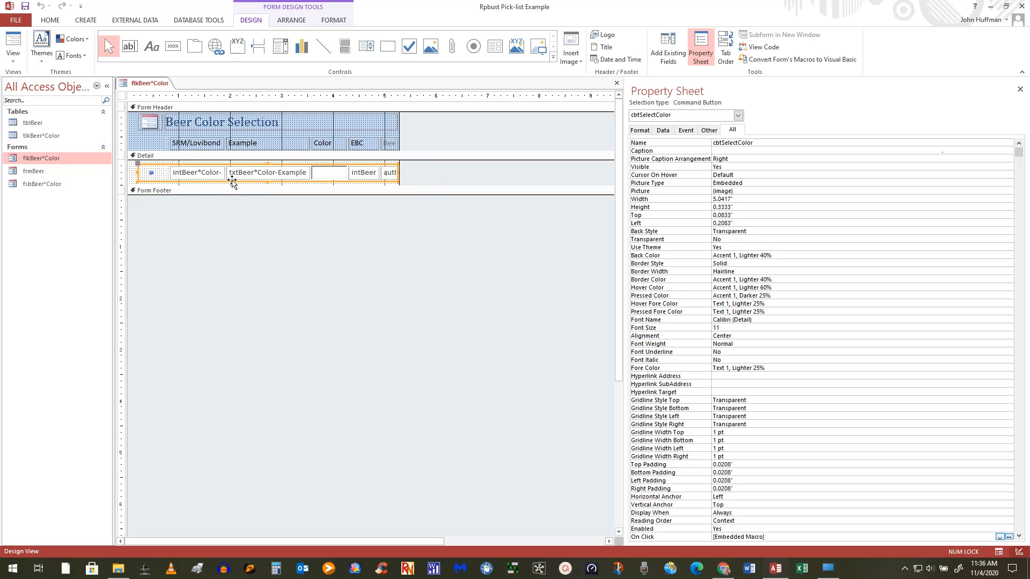
pyautogui.moveTo(242, 186); pyautogui.dragTo(239, 210)
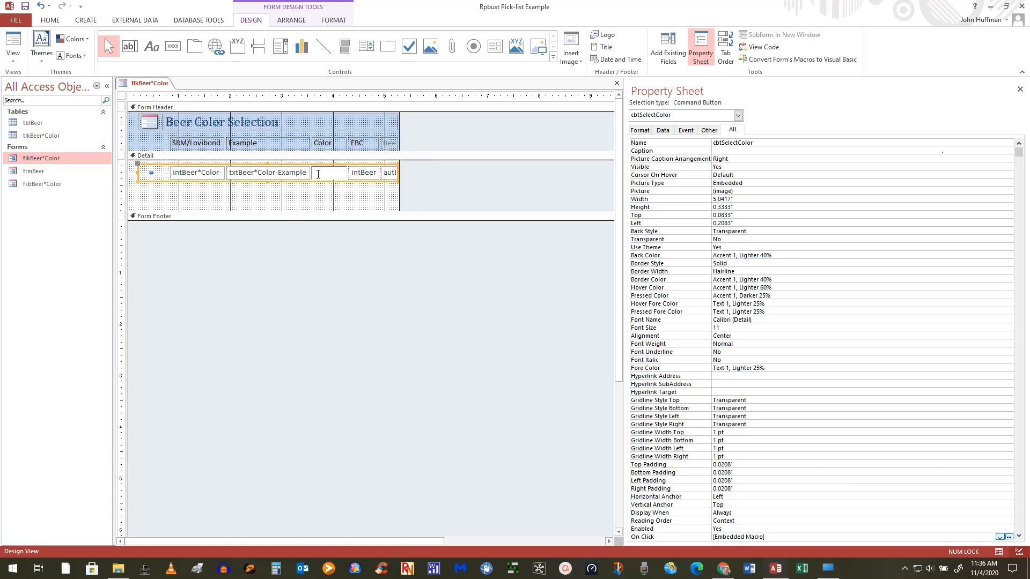
pyautogui.moveTo(321, 181); pyautogui.dragTo(321, 202)
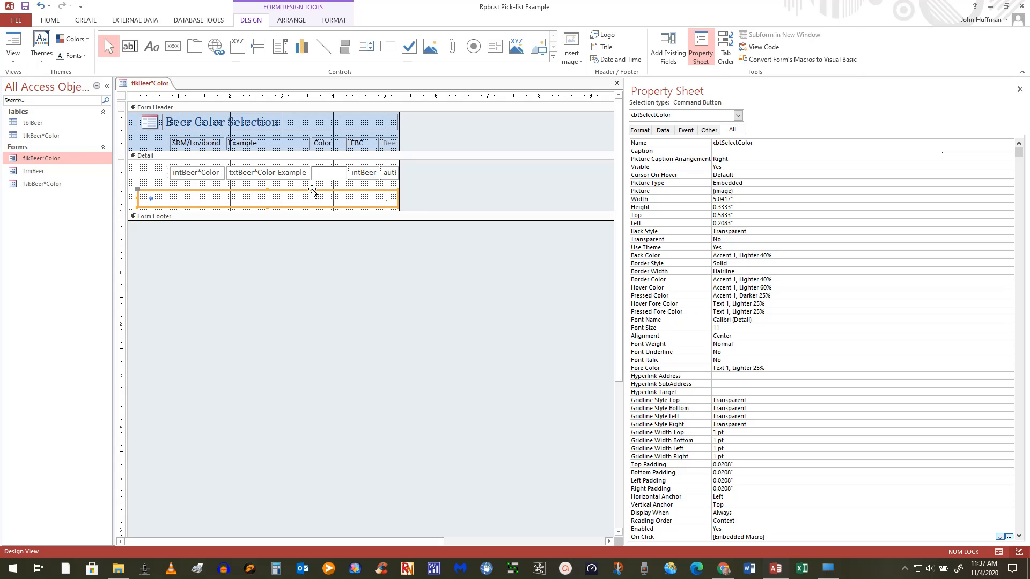
# Examine the properties of the autBeer*Color-Identifier text box at the end of the flkBeer*Color Detail row.
pyautogui.click(393, 176)
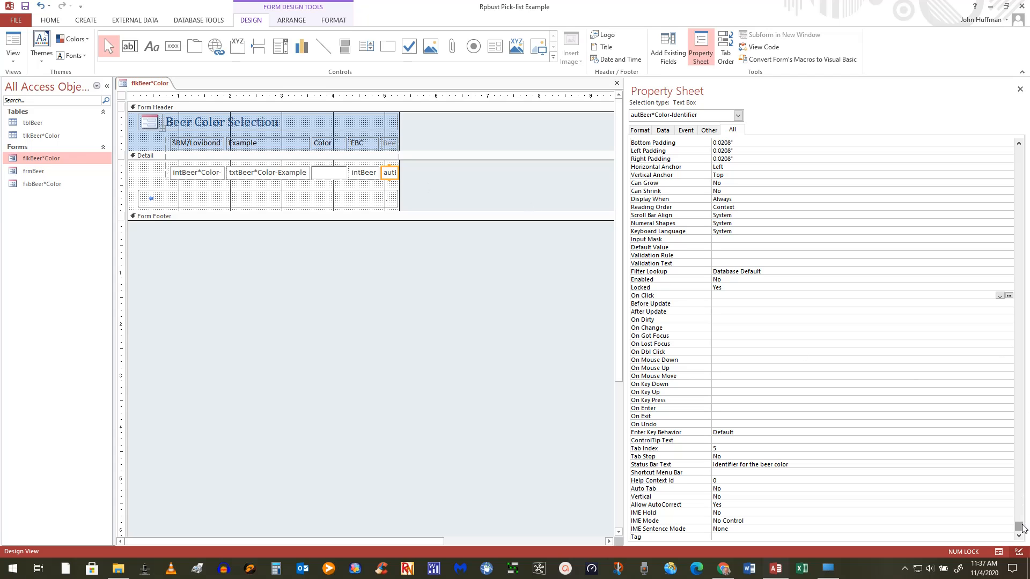
pyautogui.scroll(15, 995, 164)
pyautogui.scroll(3, 995, 165)
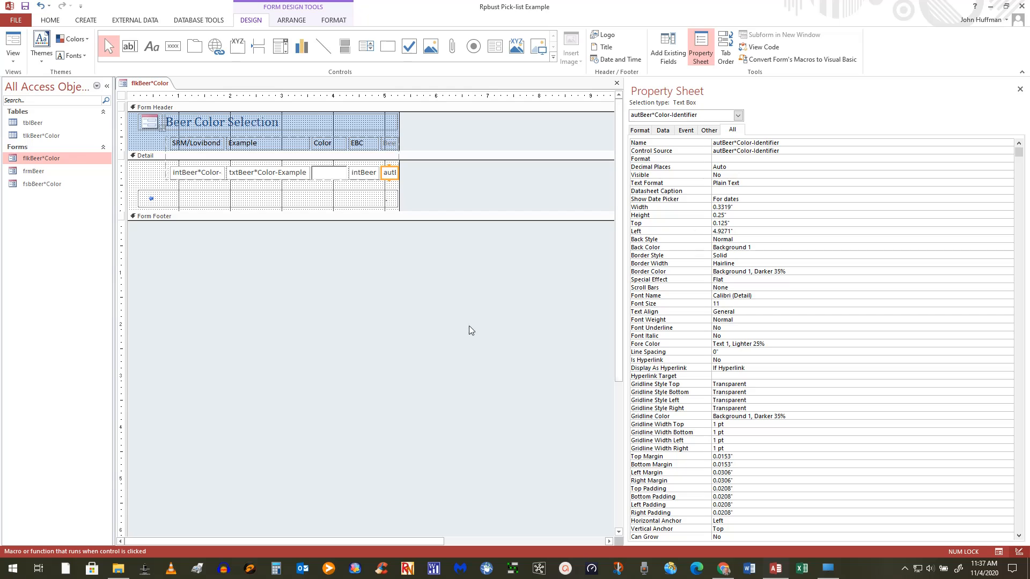
# Examine the form-level properties of flkBeer*Color, including whether additions, deletions, edits and filters are allowed.
pyautogui.click(372, 345)
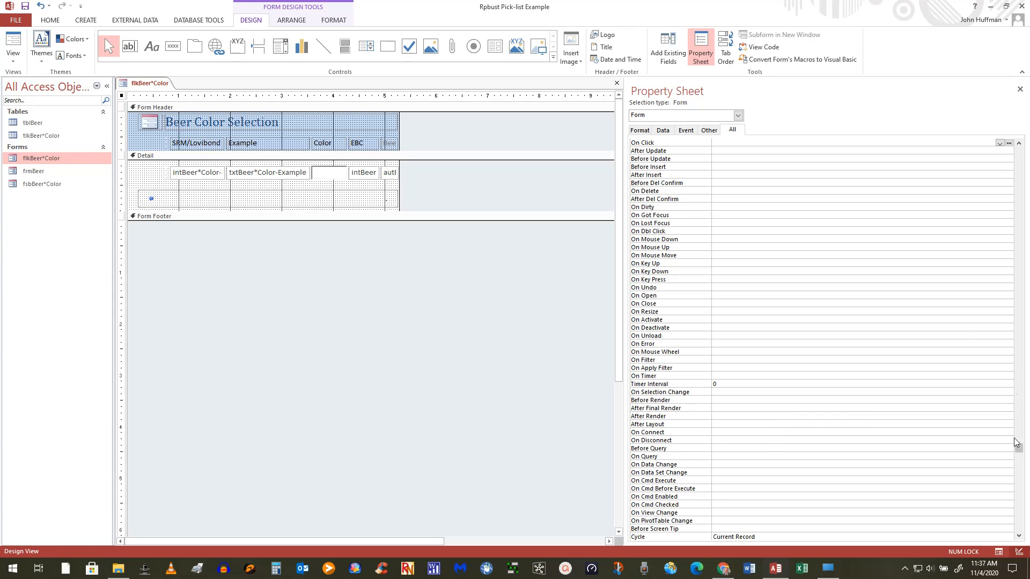
pyautogui.moveTo(1019, 448); pyautogui.dragTo(1019, 306)
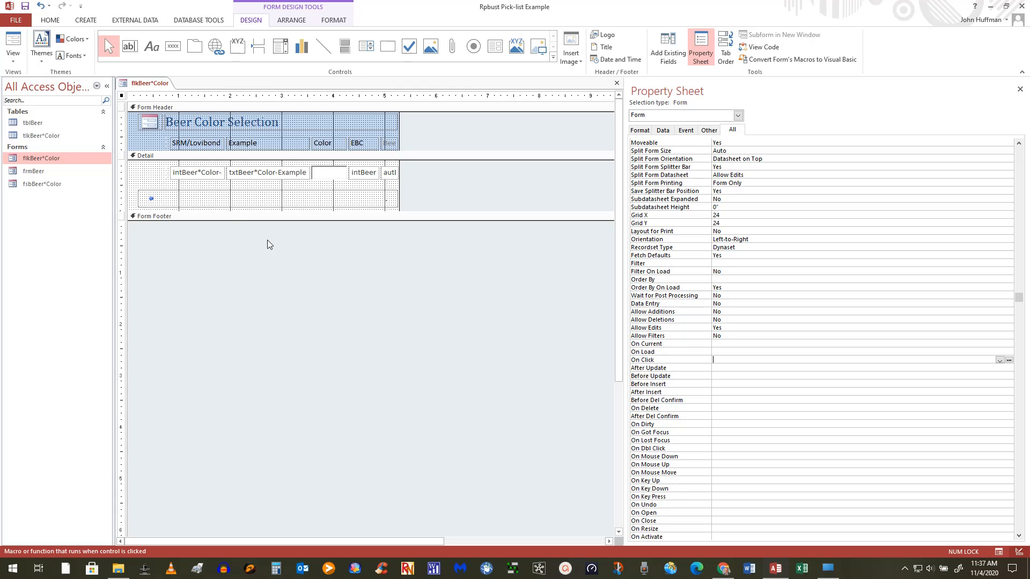
# Examine the cbtSelectColor button's properties and its embedded On Click macro in flkBeer*Color, and close the macro.
pyautogui.click(302, 200)
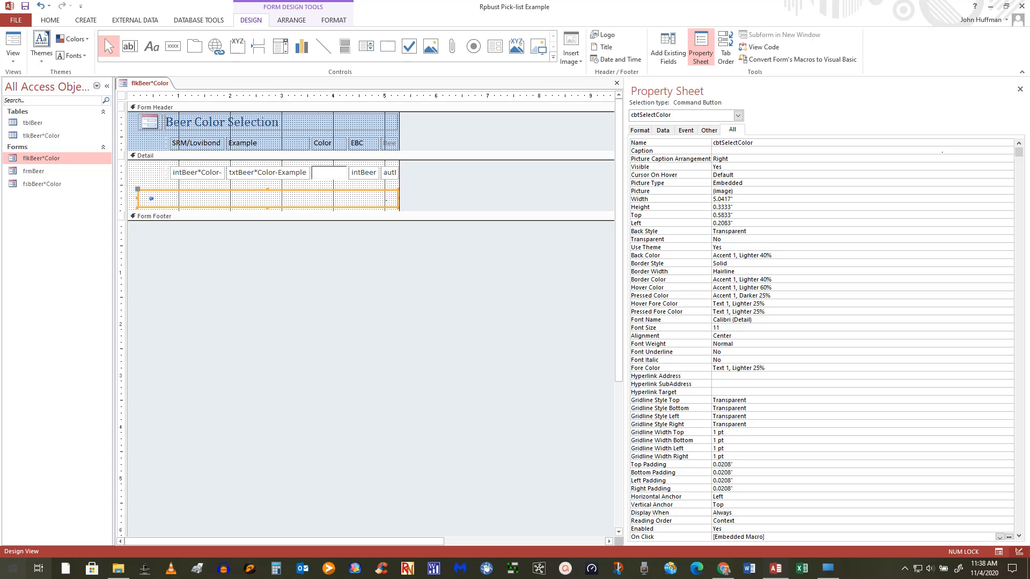
pyautogui.click(235, 190)
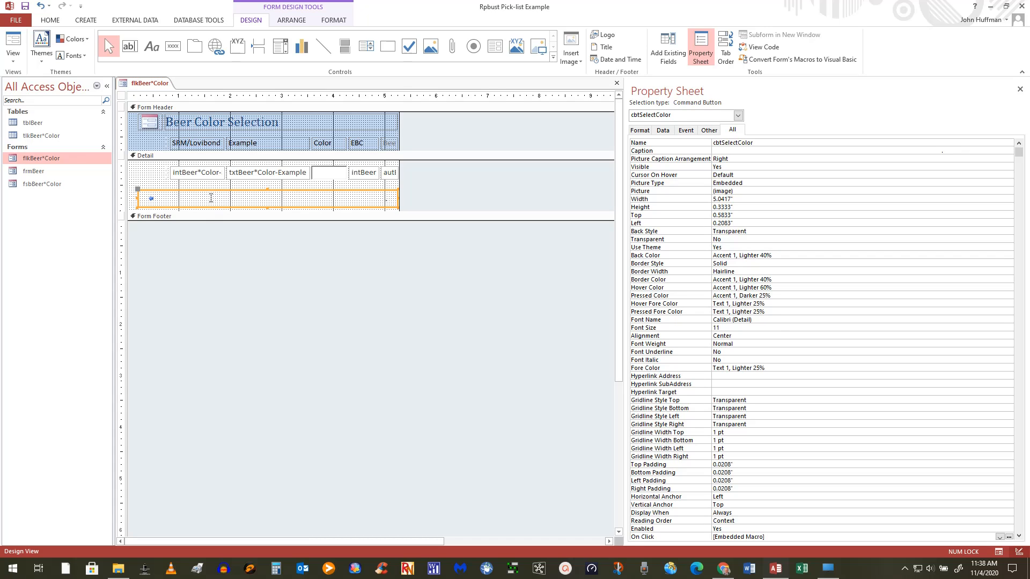
pyautogui.click(801, 532)
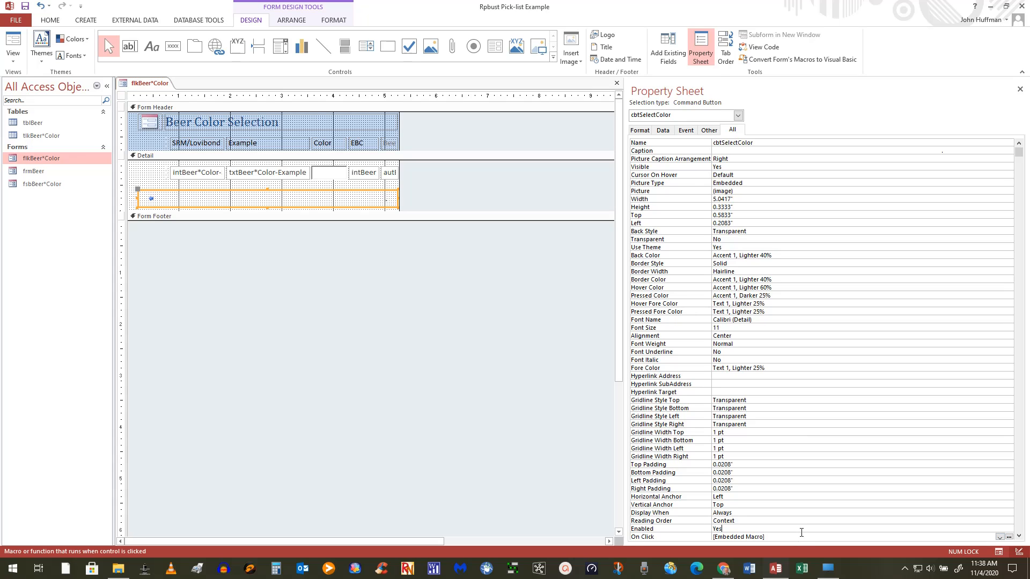
pyautogui.click(874, 536)
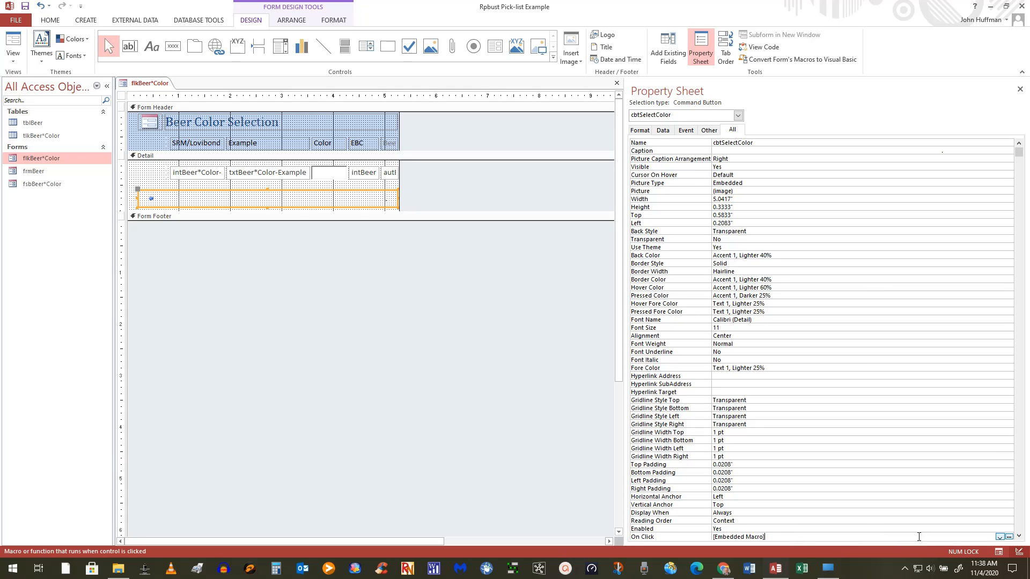
pyautogui.click(1010, 537)
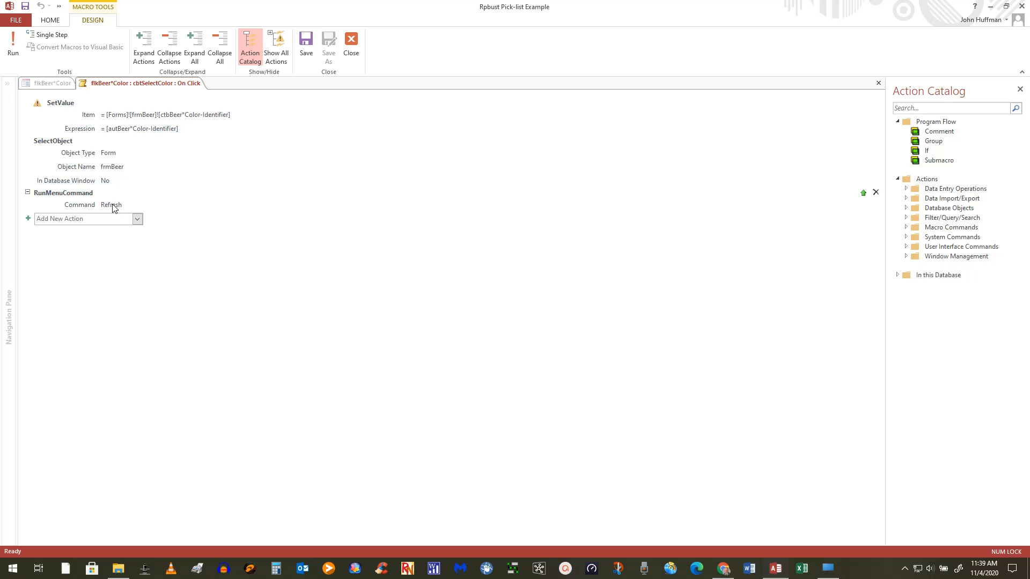
pyautogui.click(352, 40)
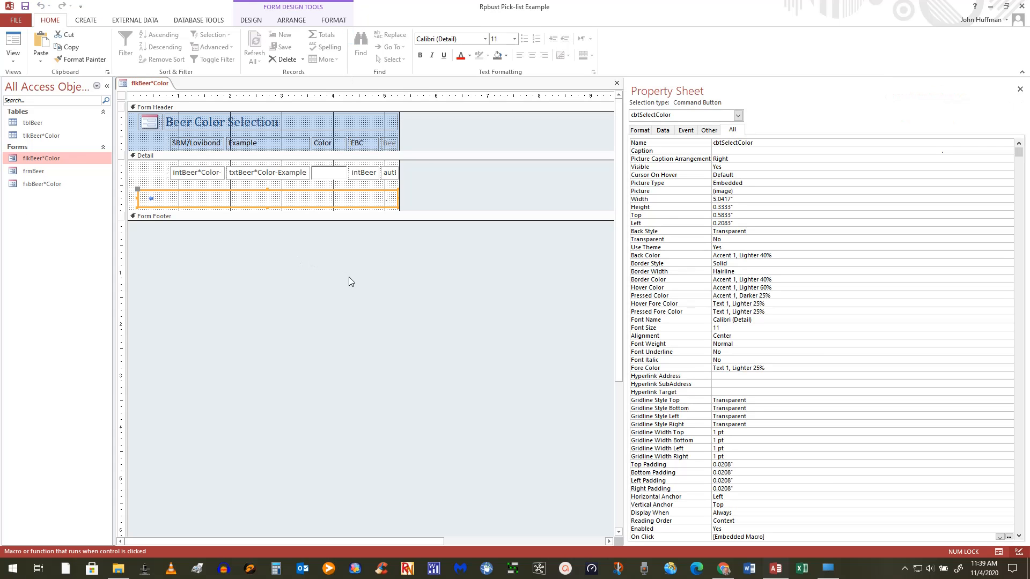
# Compare the form-level properties of flkBeer*Color with those of frmBeer in Design View, including Pop Up, Modal and Default View.
pyautogui.click(348, 277)
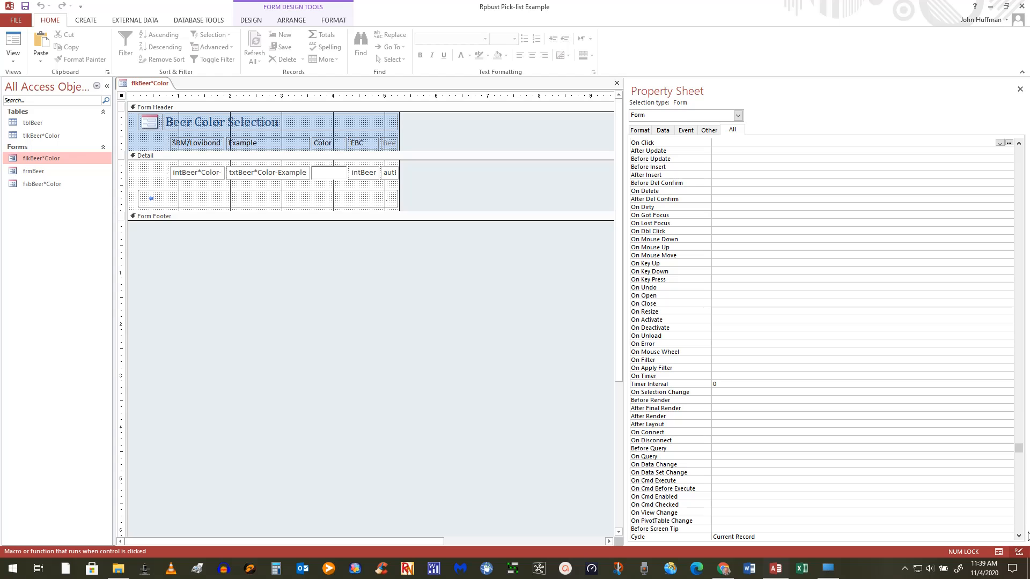
pyautogui.moveTo(1018, 451); pyautogui.dragTo(1027, 156)
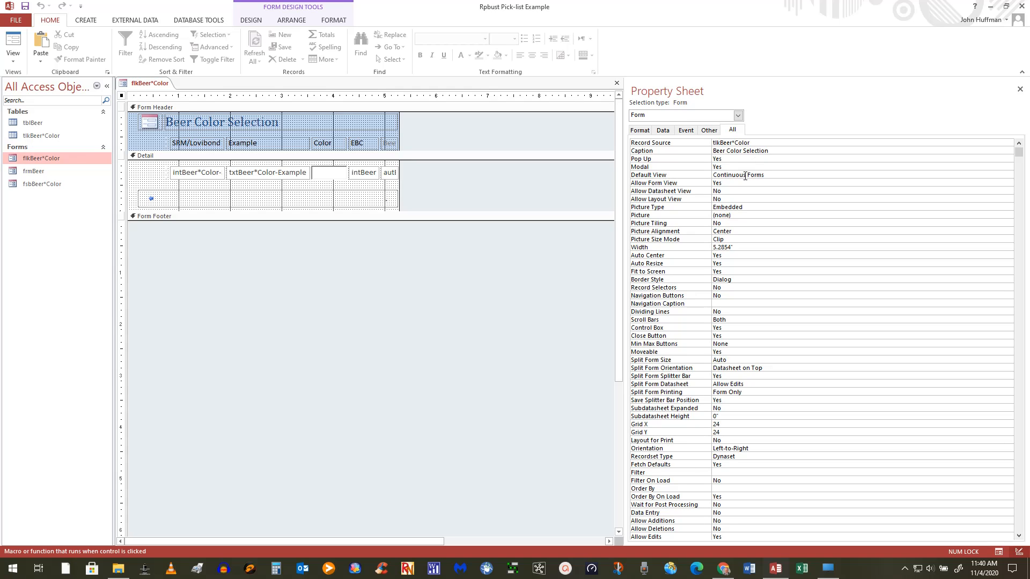
pyautogui.click(42, 173)
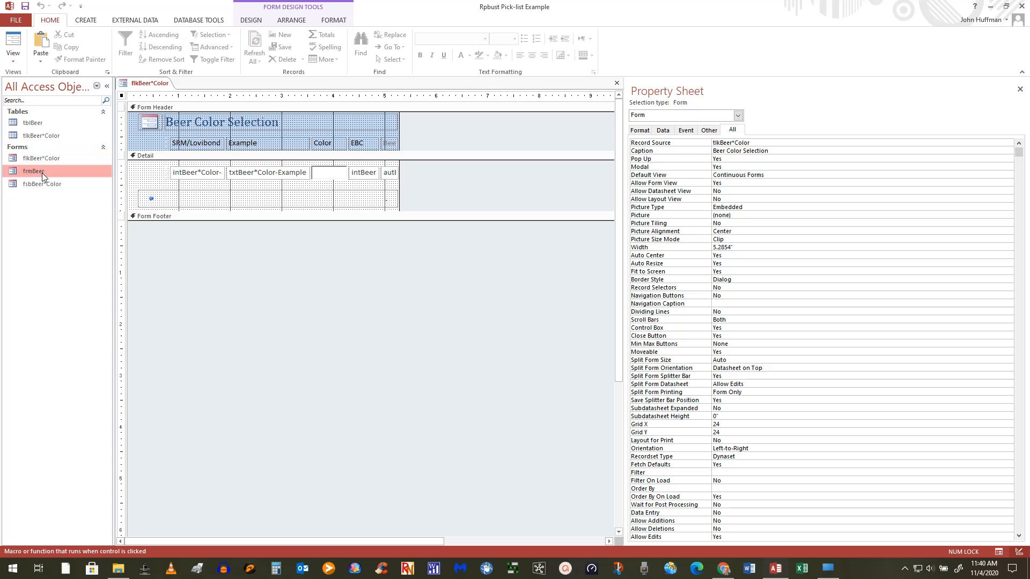
pyautogui.rightClick(42, 173)
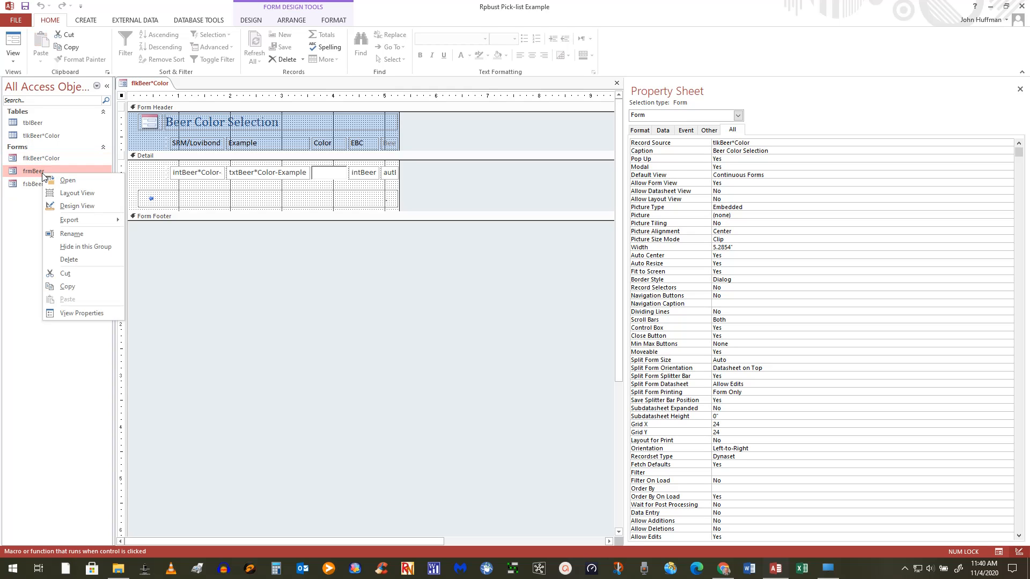
pyautogui.click(75, 206)
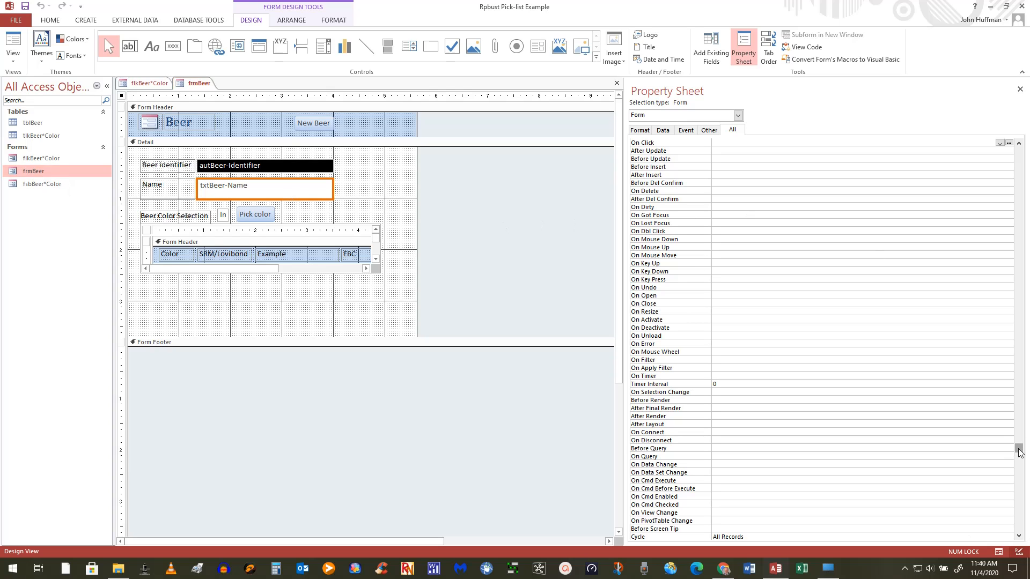
pyautogui.moveTo(1020, 452); pyautogui.dragTo(1026, 145)
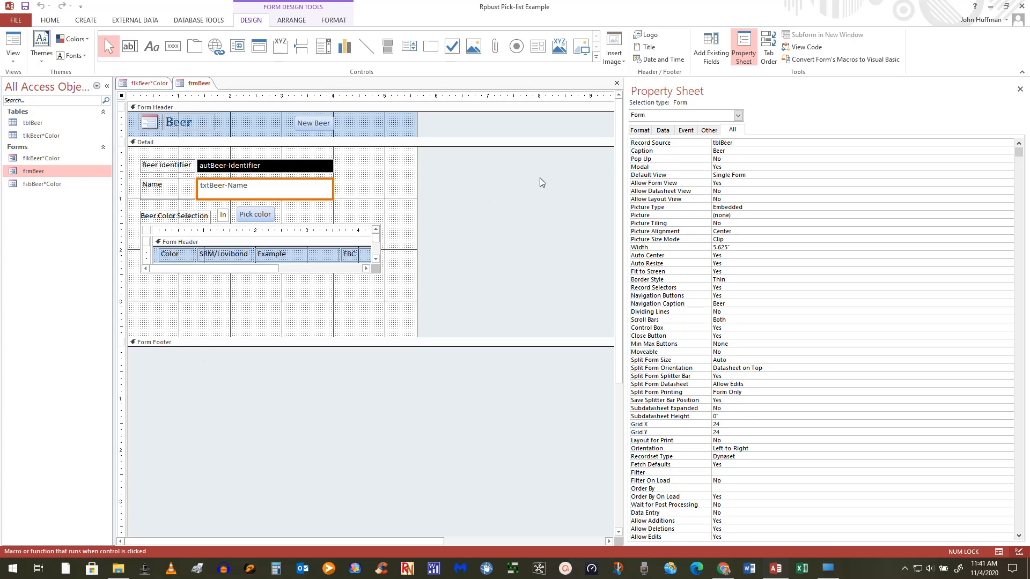
pyautogui.click(419, 211)
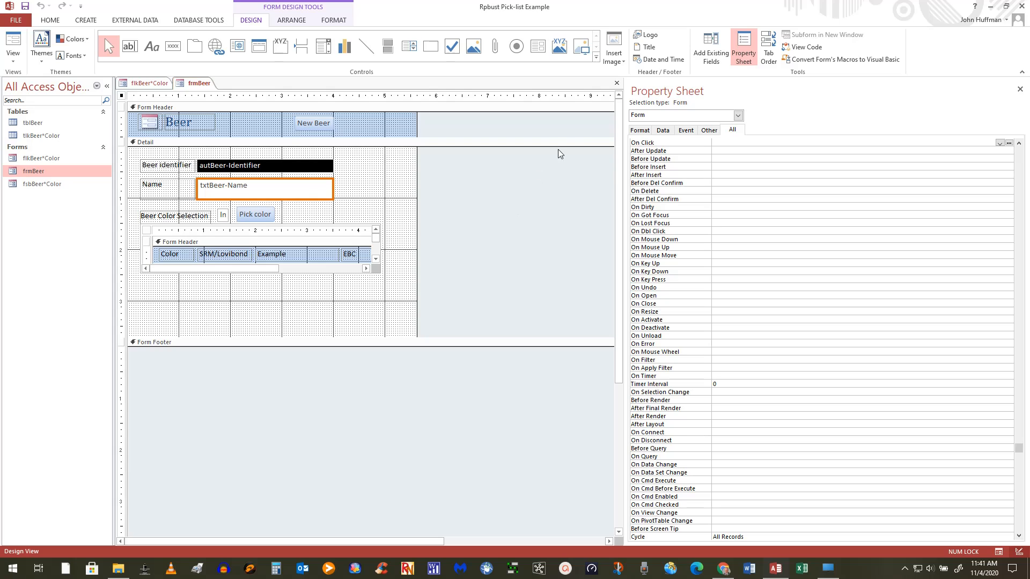
# Close frmBeer and flkBeer*Color, discarding the design changes made to flkBeer*Color.
pyautogui.click(617, 85)
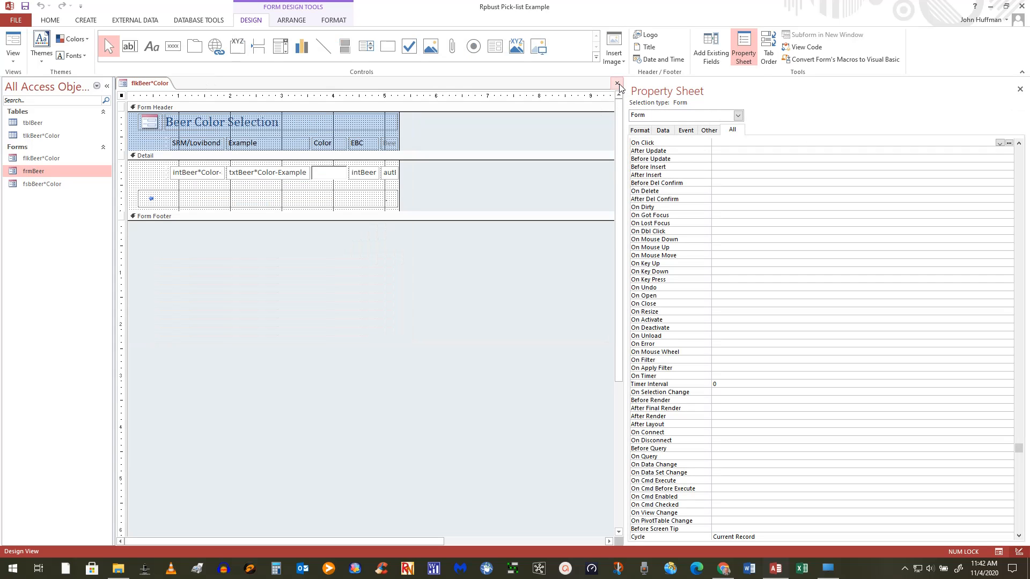
pyautogui.click(617, 83)
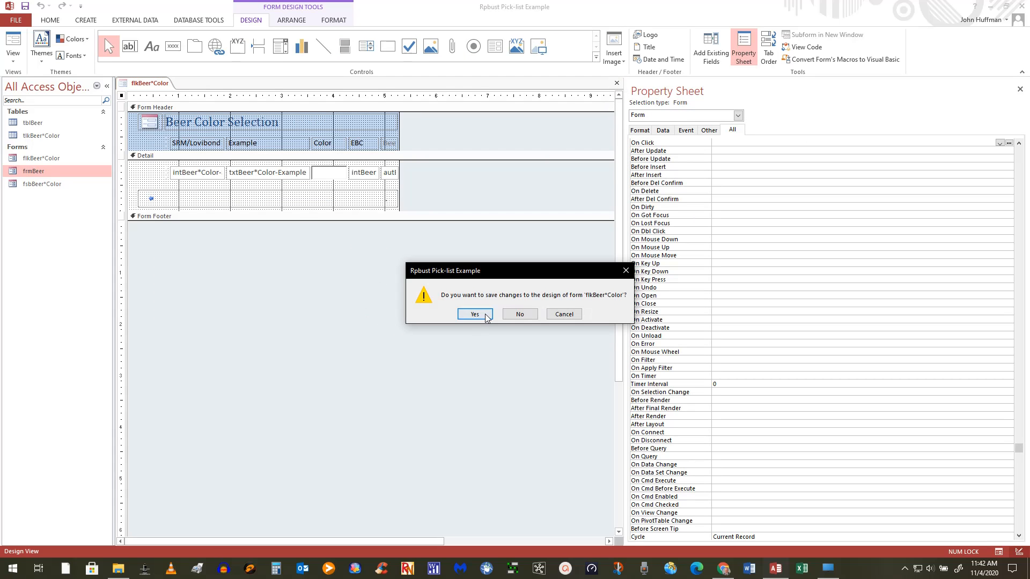
pyautogui.click(518, 318)
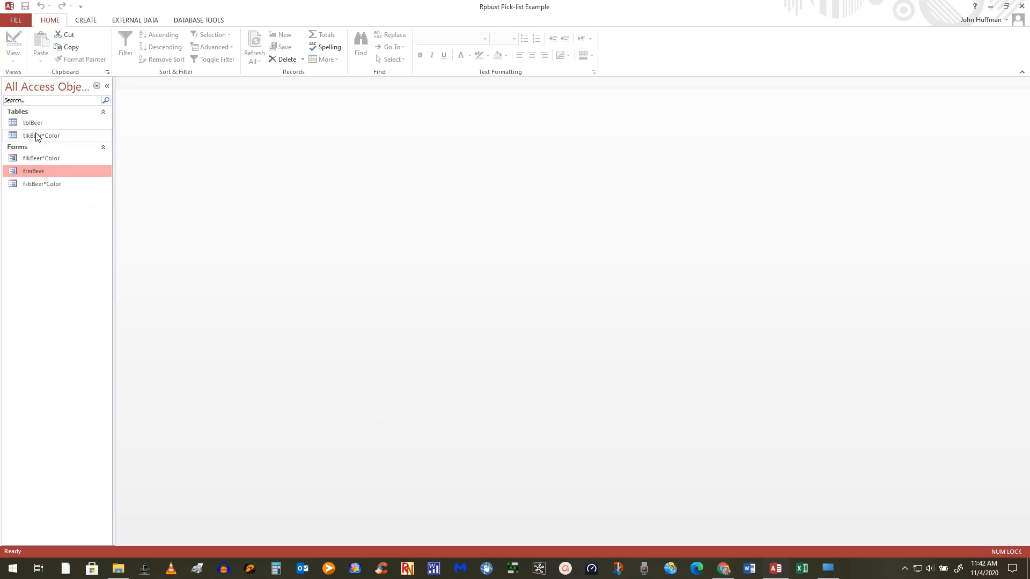
# Open frmBeer and use its color pick list to set Blue Ribbon's color first to Bass Pale Ale and finally to German Pilsner.
pyautogui.doubleClick(32, 170)
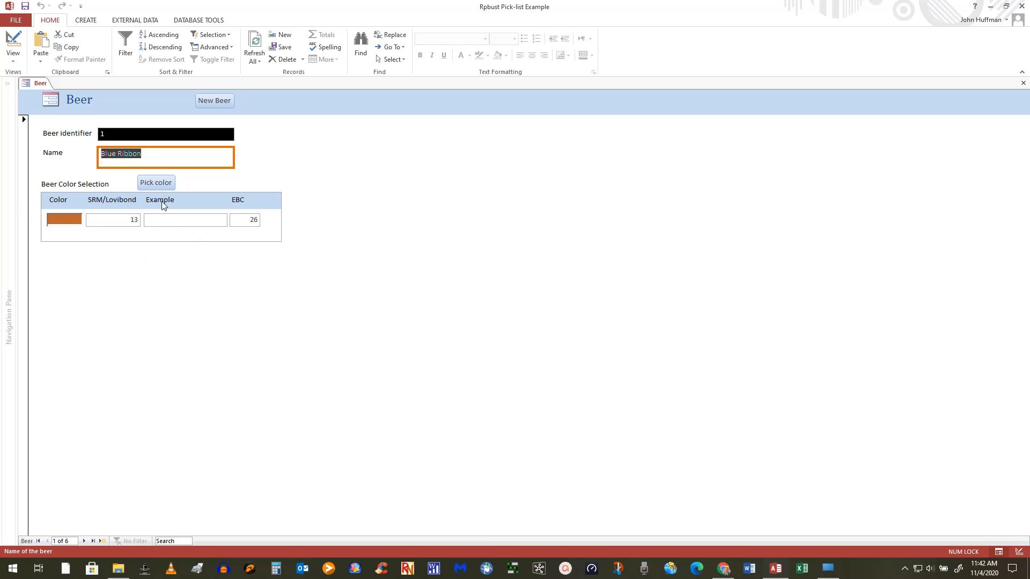
pyautogui.click(157, 188)
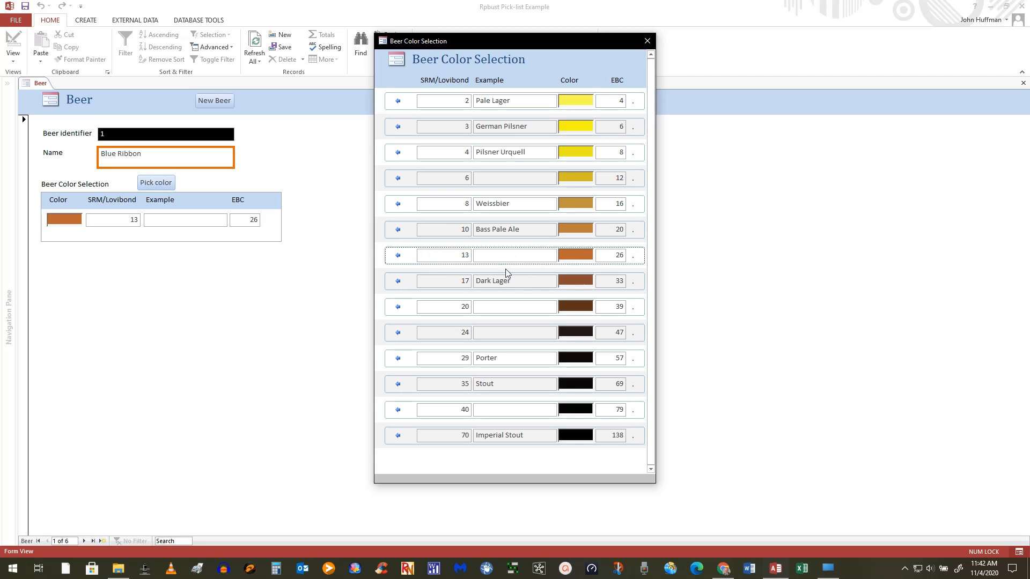
pyautogui.click(404, 257)
pyautogui.click(398, 229)
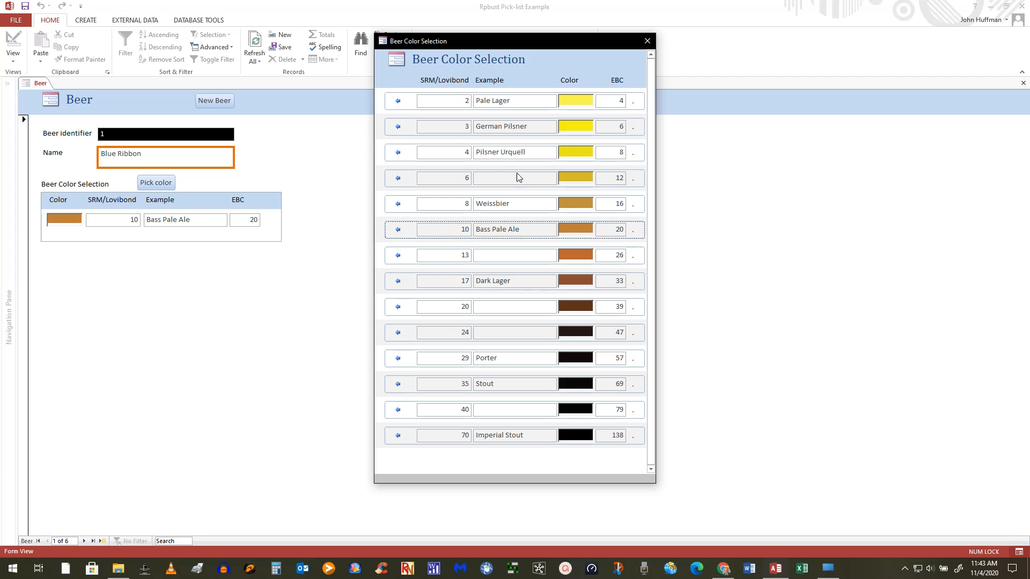
pyautogui.click(516, 130)
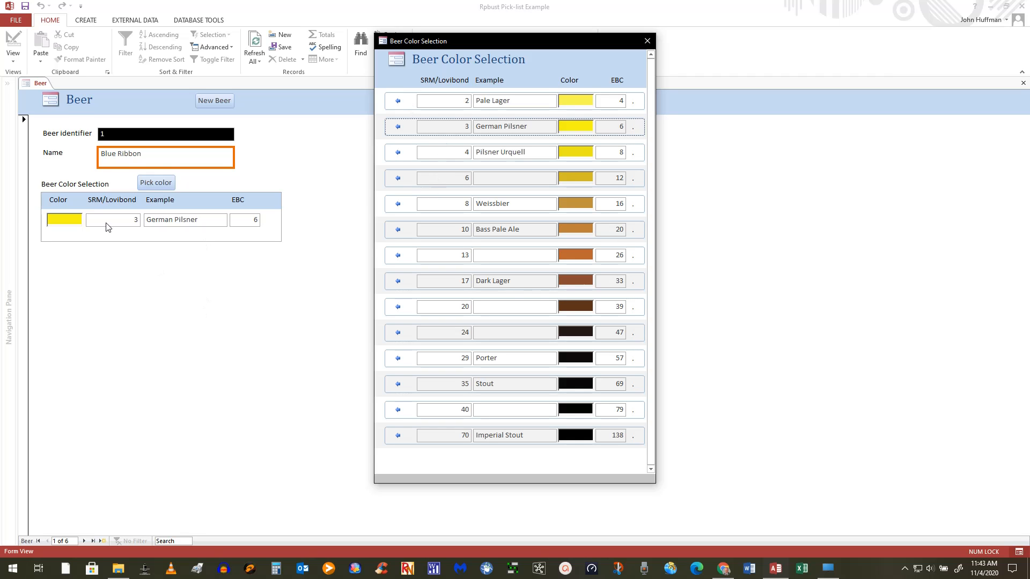
# Try to reach the Beer form behind the open Beer Color Selection list, and close the list.
pyautogui.click(135, 159)
pyautogui.click(110, 260)
pyautogui.click(106, 318)
pyautogui.click(648, 41)
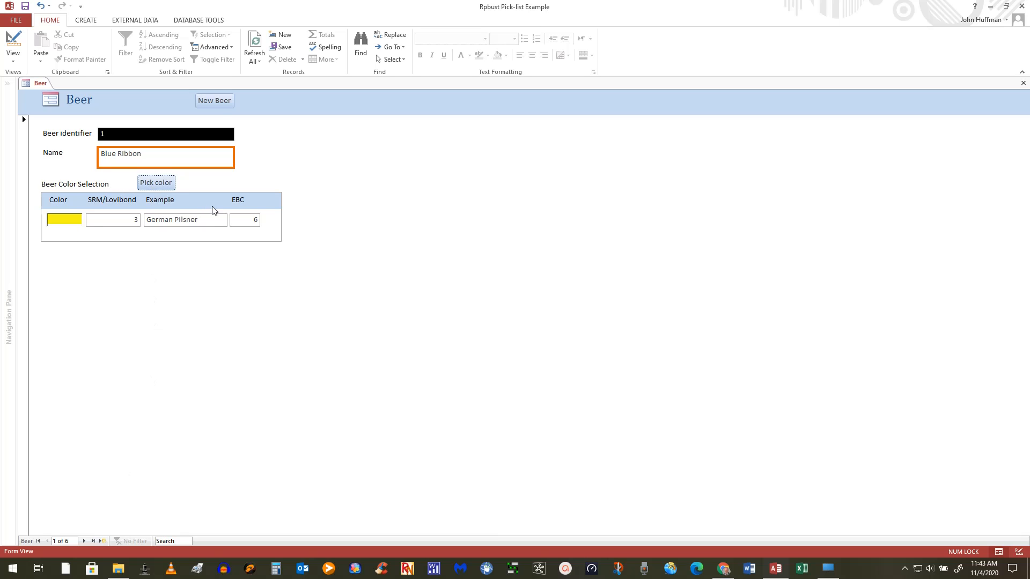
# In a new beer record, try to pick the SRM/Lovibond 6 color before entering a name, and close the pick list.
pyautogui.click(217, 101)
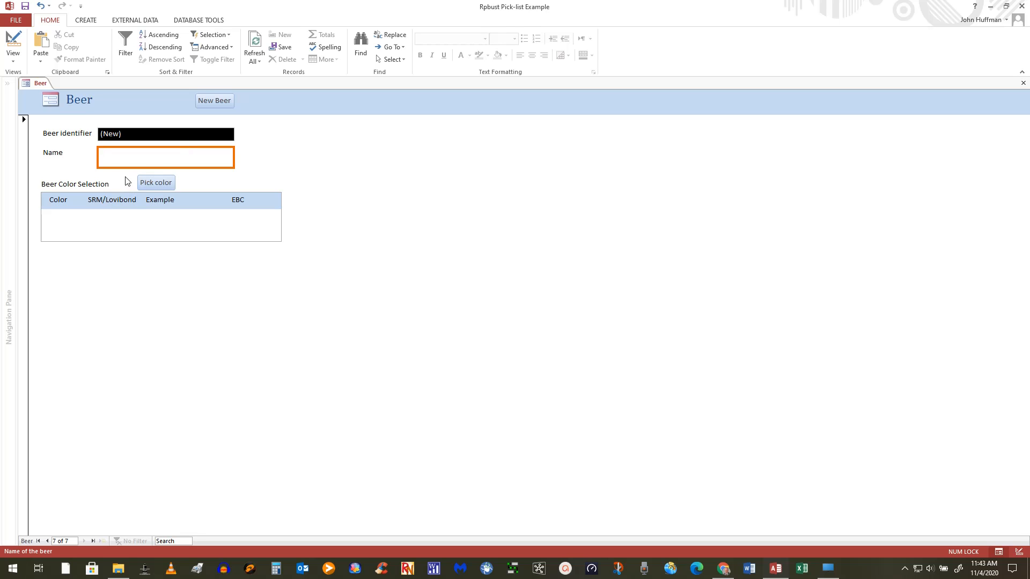
pyautogui.click(159, 182)
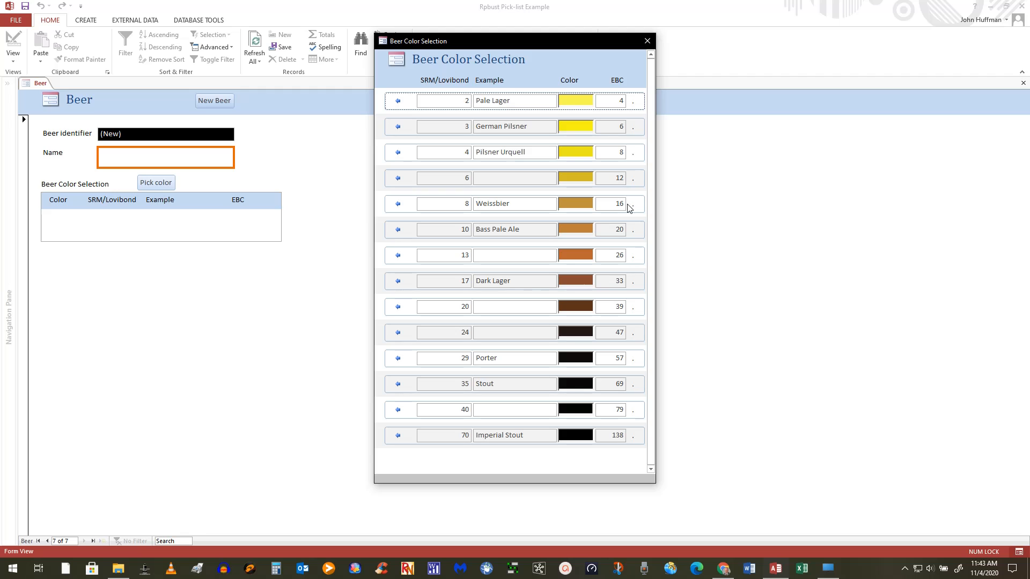
pyautogui.click(526, 183)
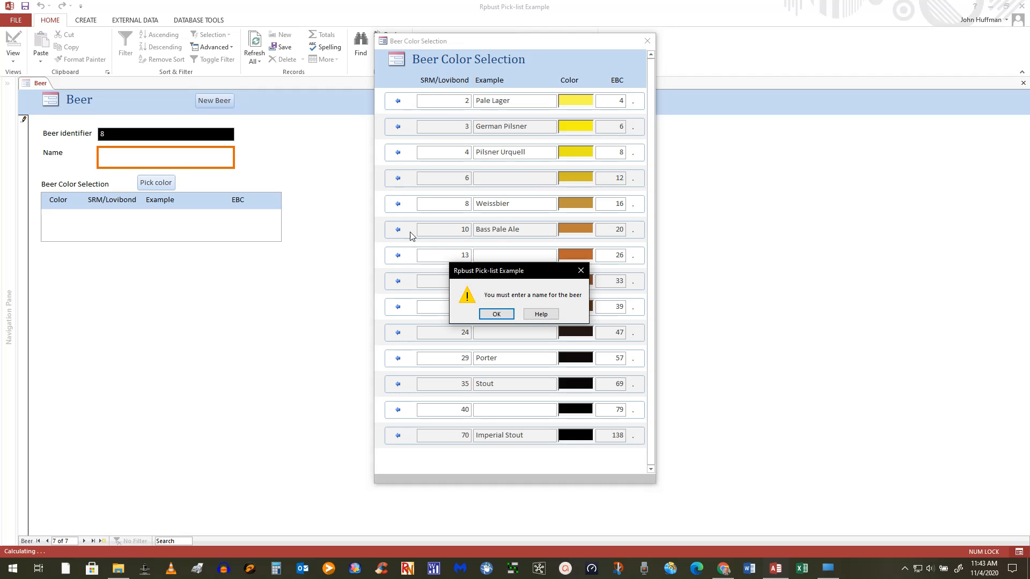
pyautogui.click(497, 318)
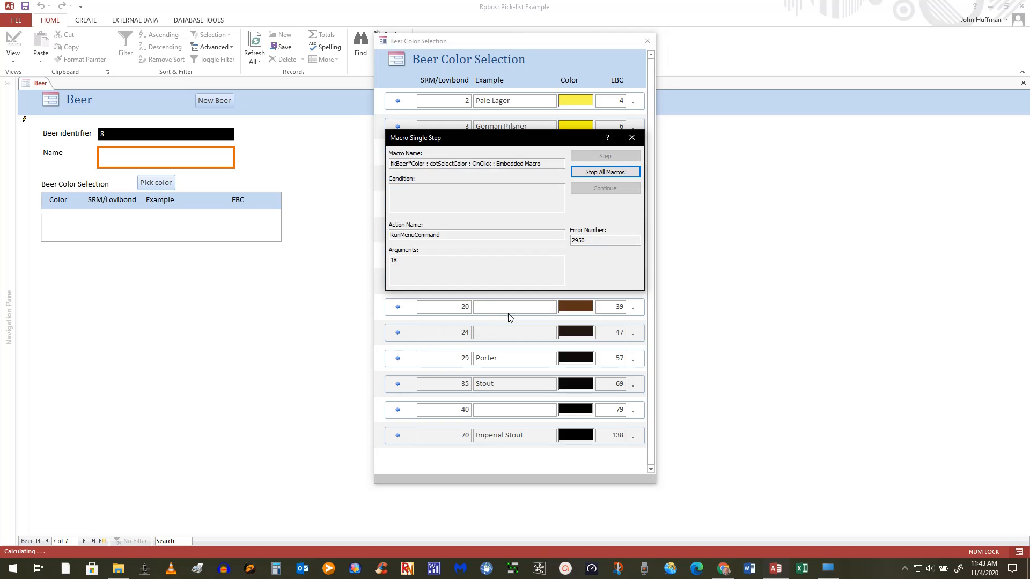
pyautogui.click(605, 172)
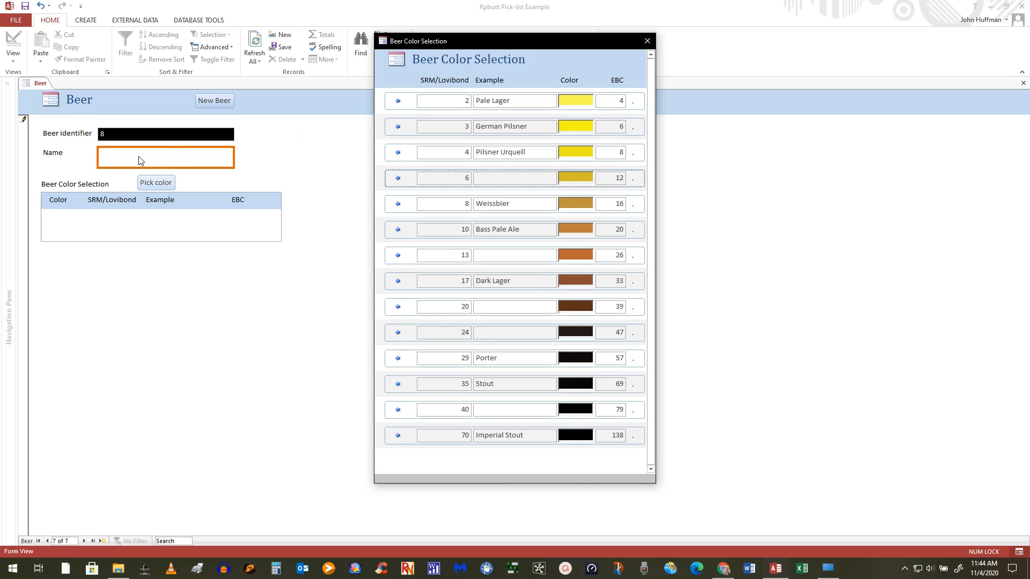
pyautogui.click(647, 40)
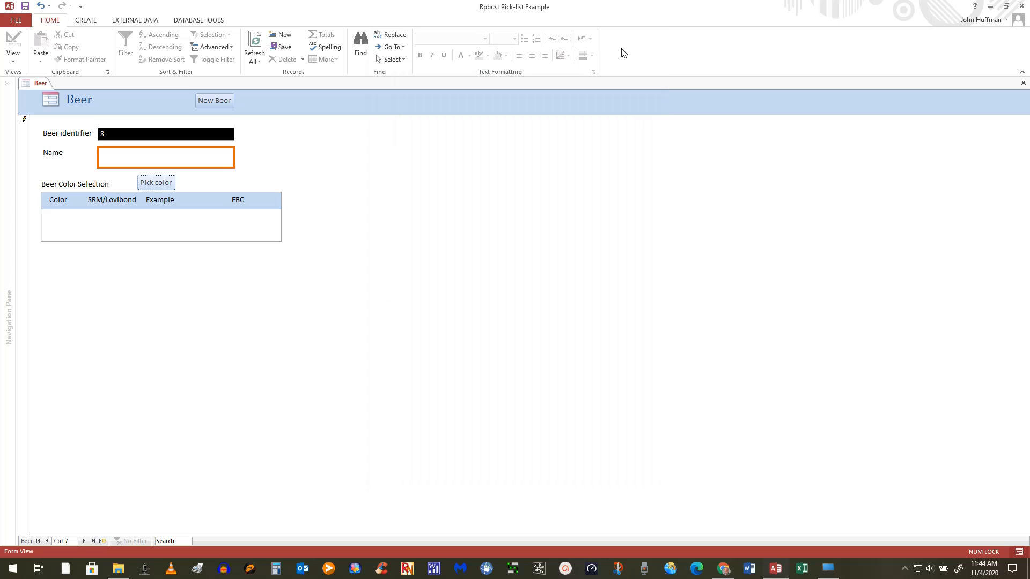
# Name the new beer Test Beer 2, assign it the Dark Lager color from the pick list, and close the list.
pyautogui.click(114, 155)
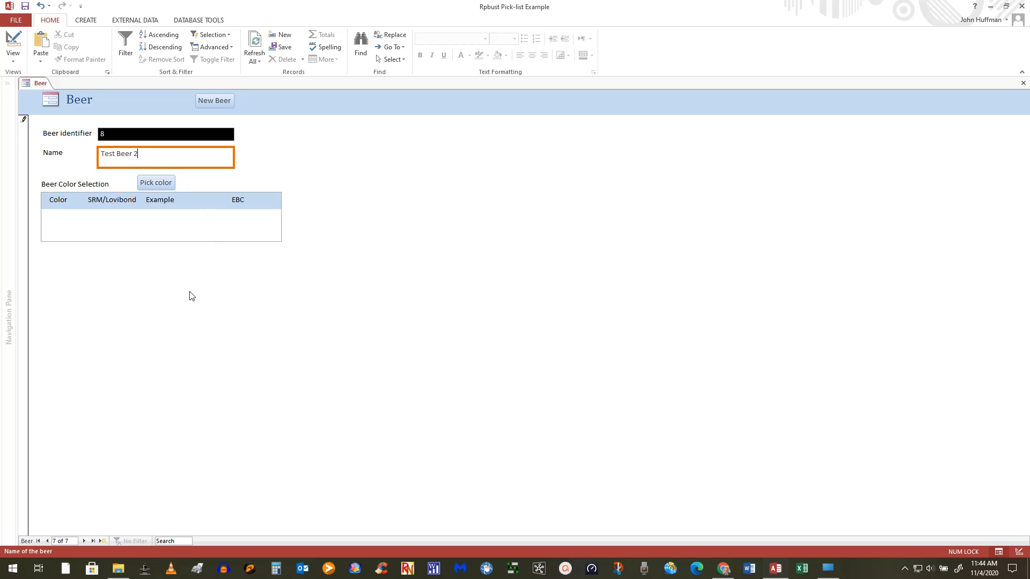
pyautogui.click(158, 184)
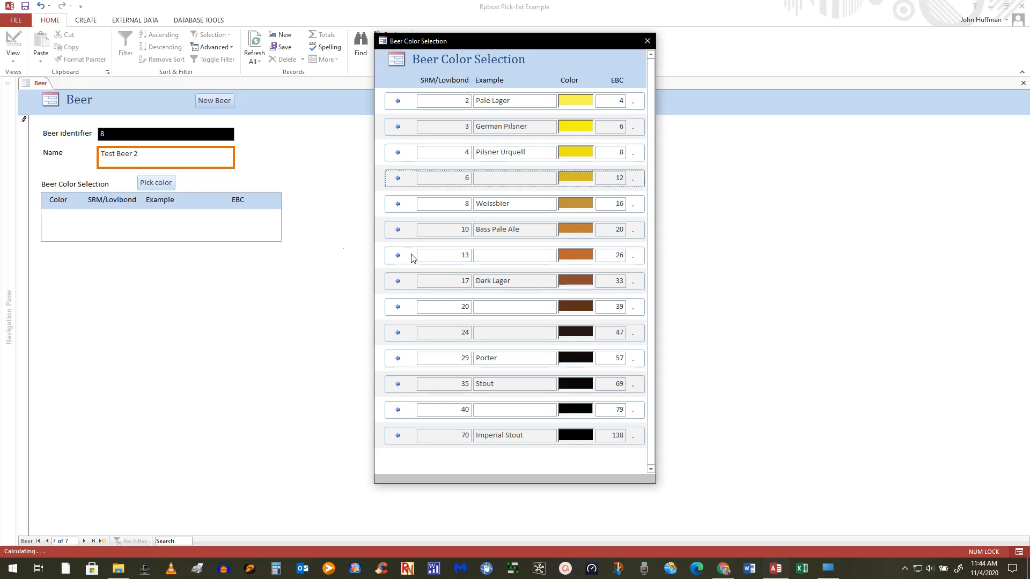
pyautogui.click(398, 281)
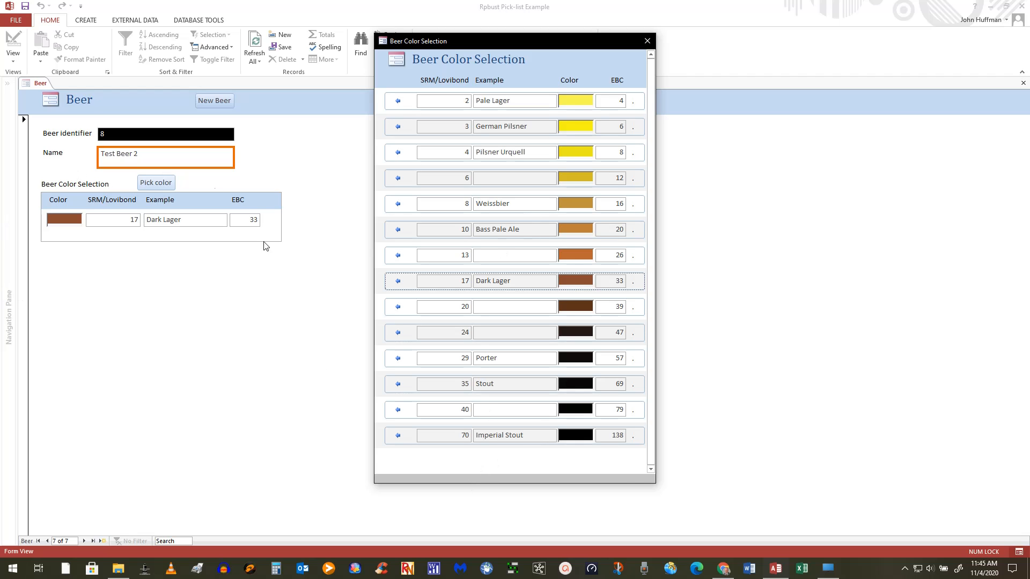
pyautogui.click(647, 42)
pyautogui.click(648, 40)
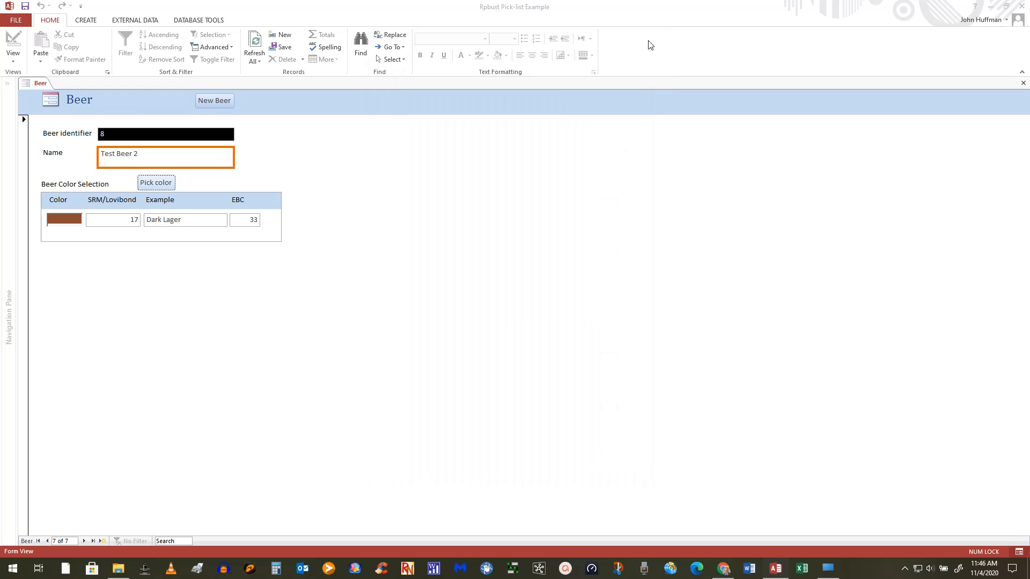